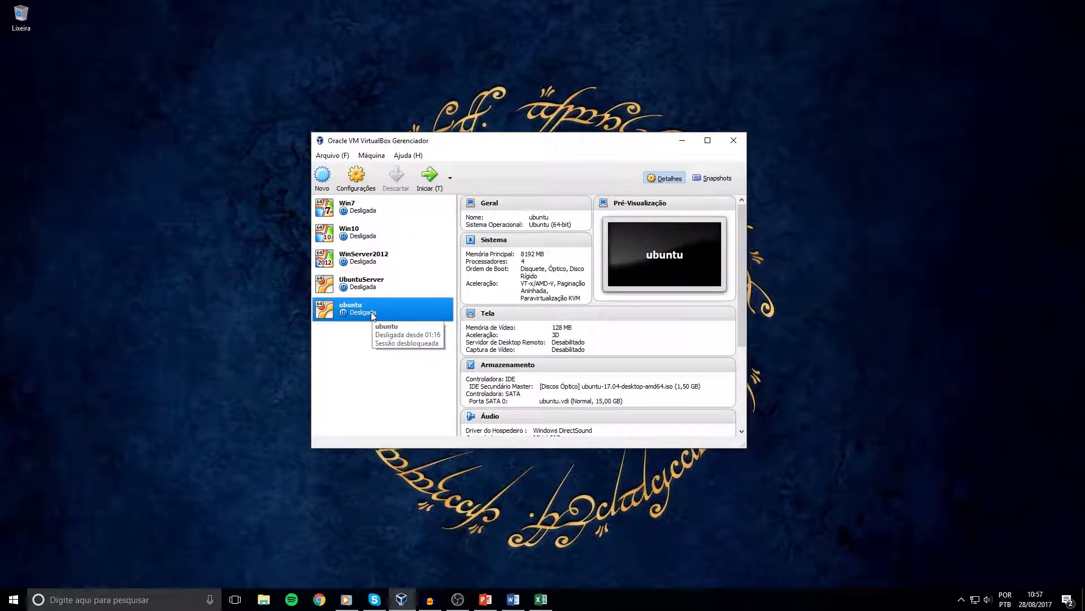
Start the powered-off ubuntu virtual machine from the VirtualBox Manager.
click(431, 180)
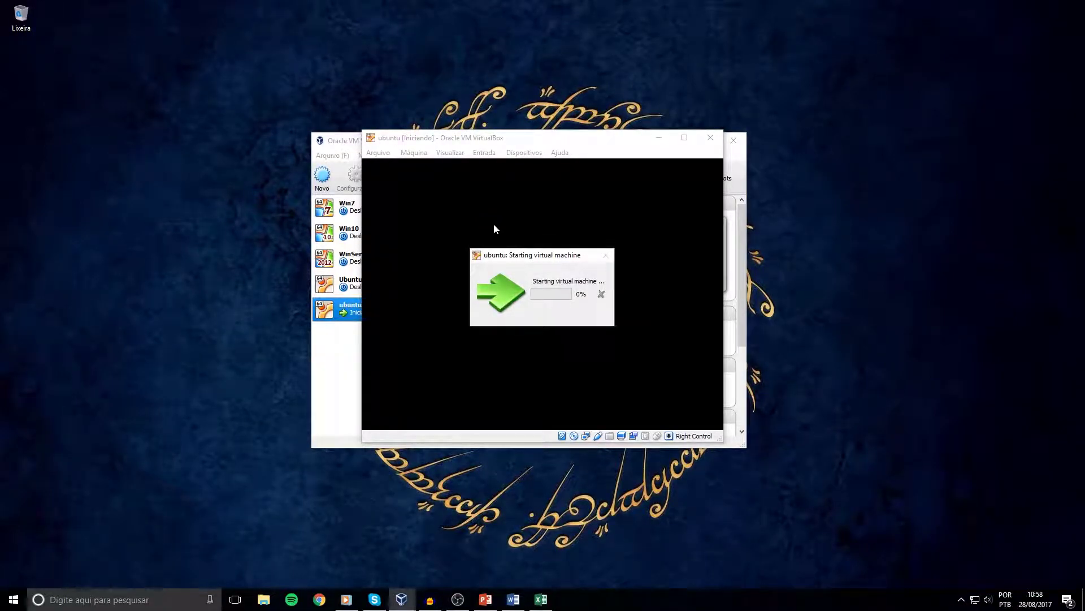
Maximize the ubuntu VM window and let it boot to the installer's Welcome page.
double_click(585, 141)
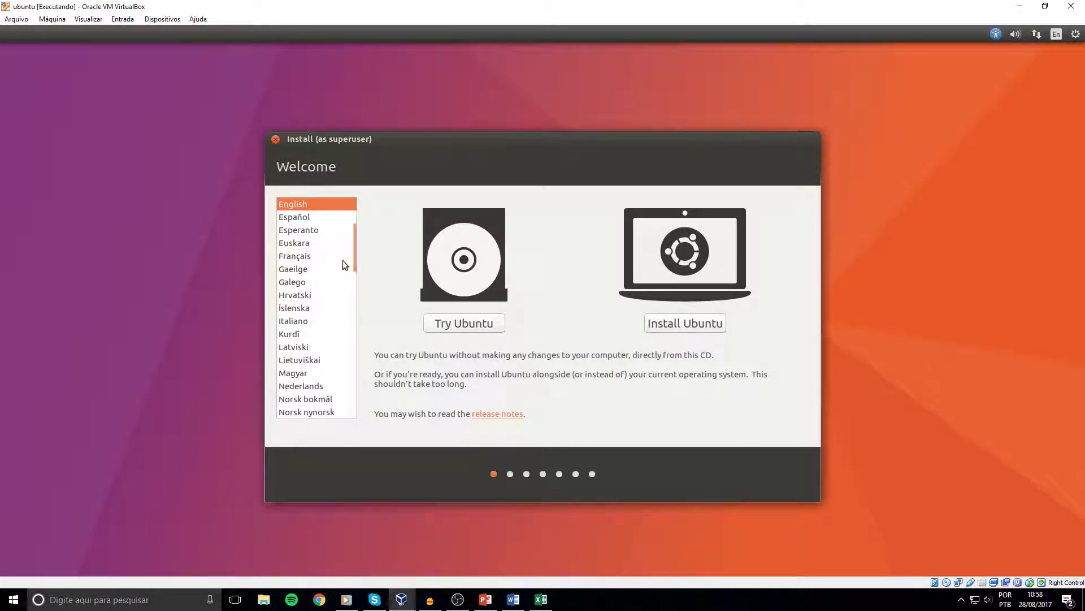
Switch the installer language to Português do Brasil and choose Instalar o Ubuntu.
drag(353, 249, 354, 274)
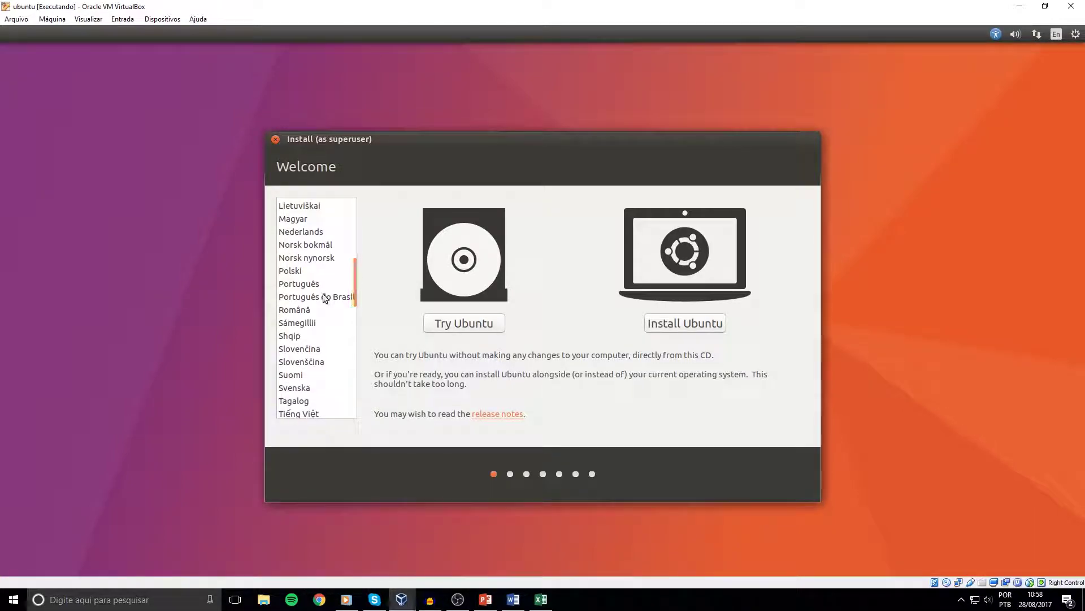
click(322, 295)
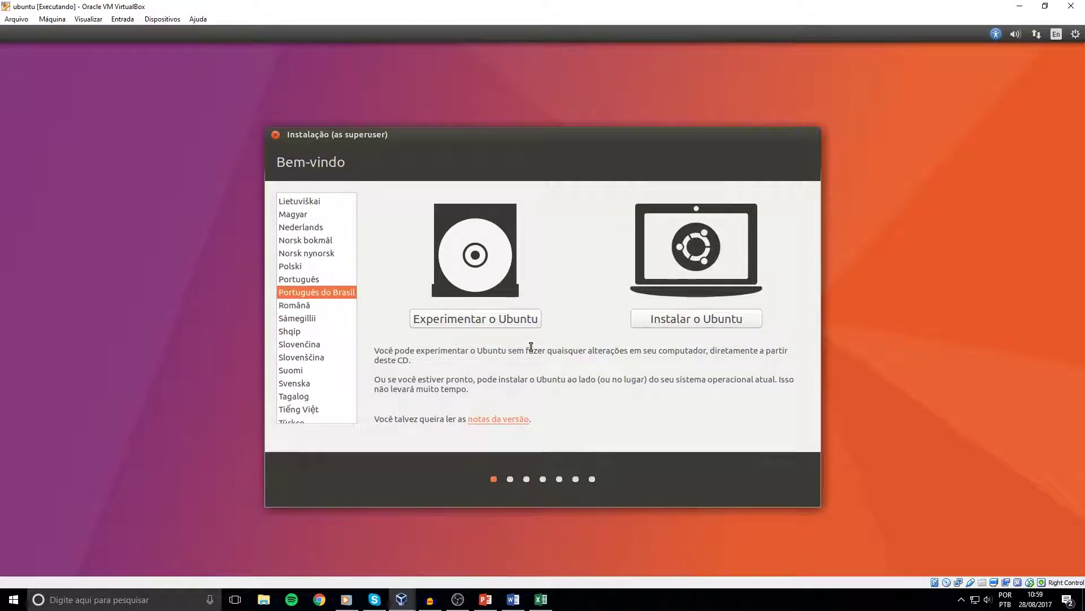
click(653, 319)
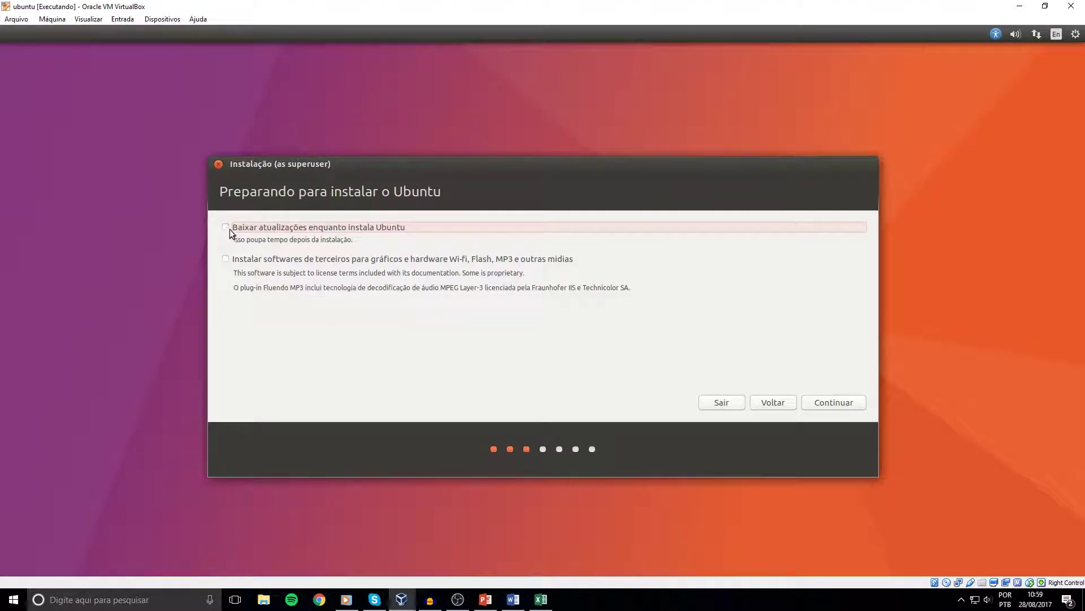
Enable installing third-party software and continue to the Tipo de instalação step.
click(225, 260)
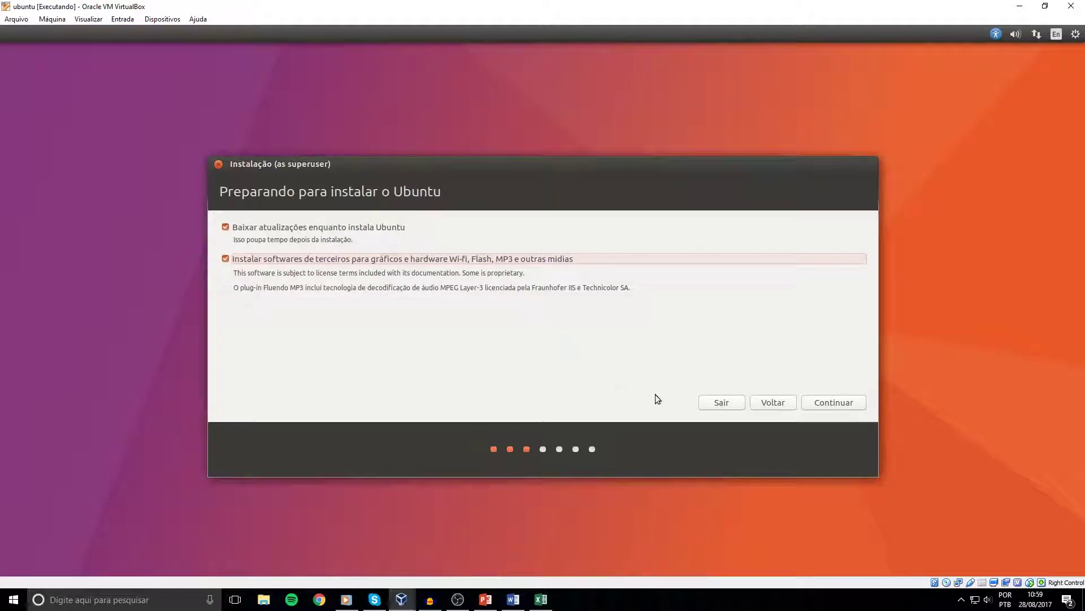
click(824, 403)
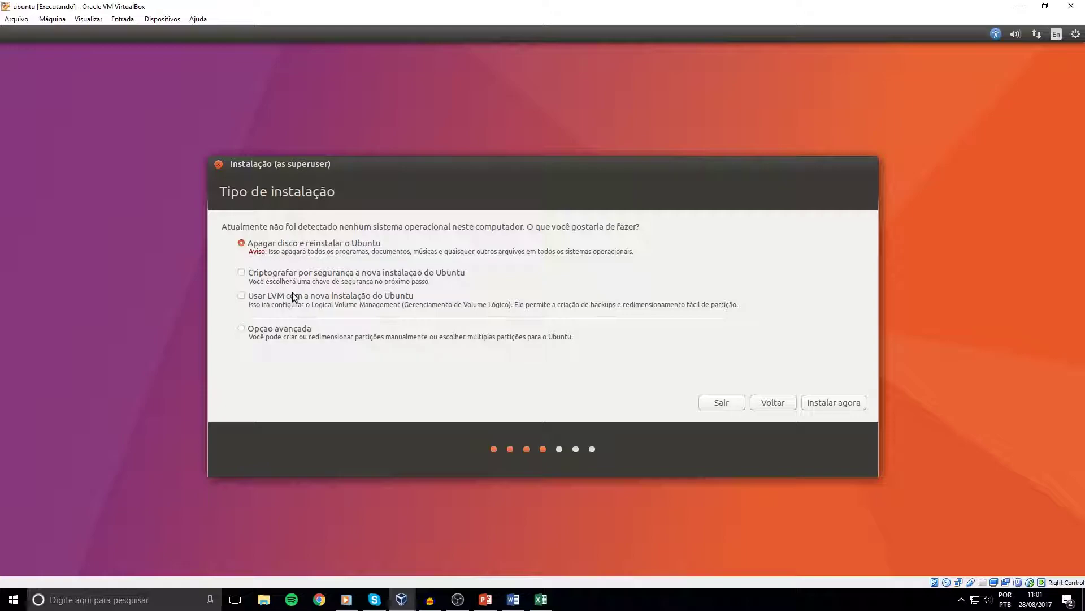
Choose Opção avançada for manual partitioning and continue to the partition editor.
click(243, 330)
click(825, 400)
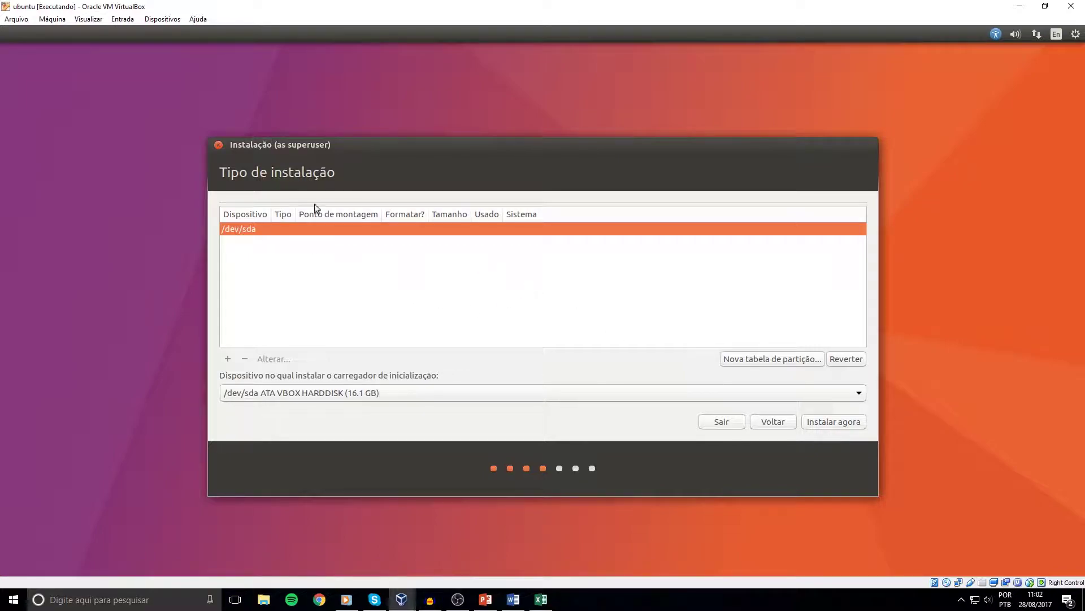
Create a new empty partition table on /dev/sda and add a partition in its 16106 MB free space.
click(751, 358)
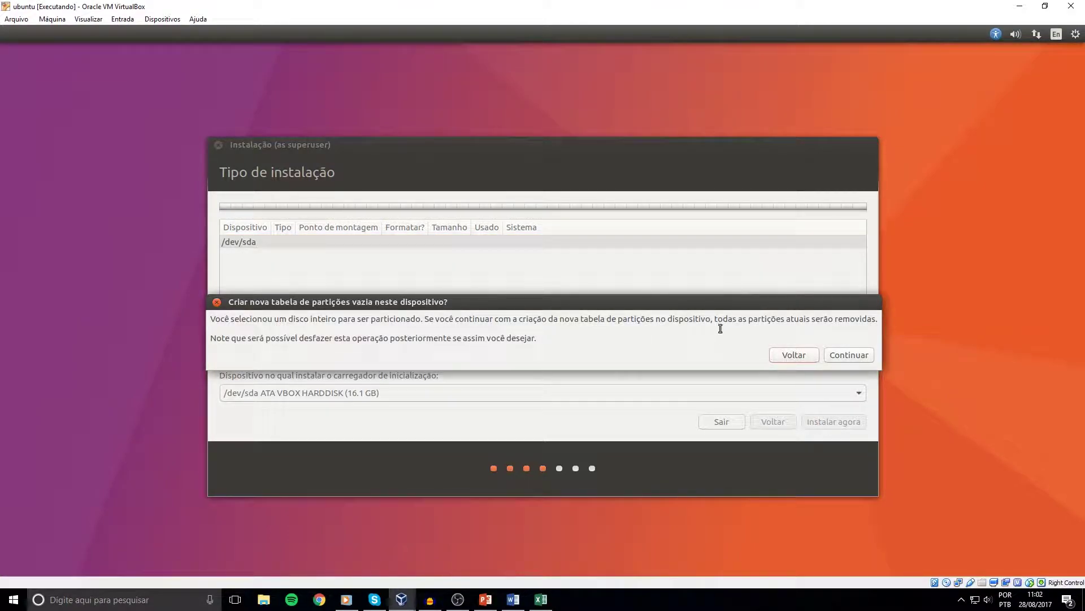
click(870, 360)
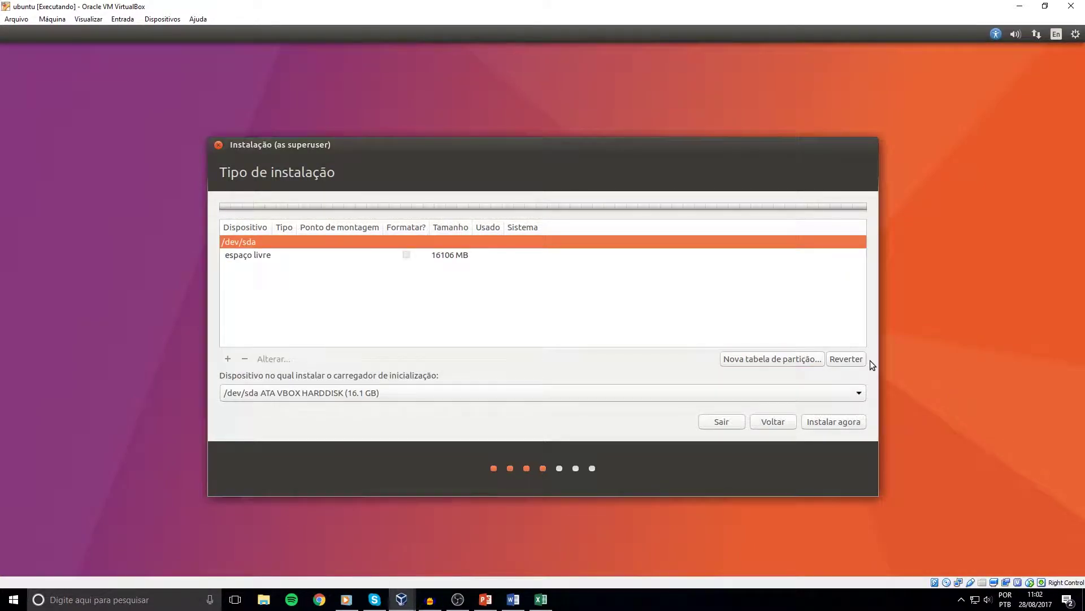
click(339, 255)
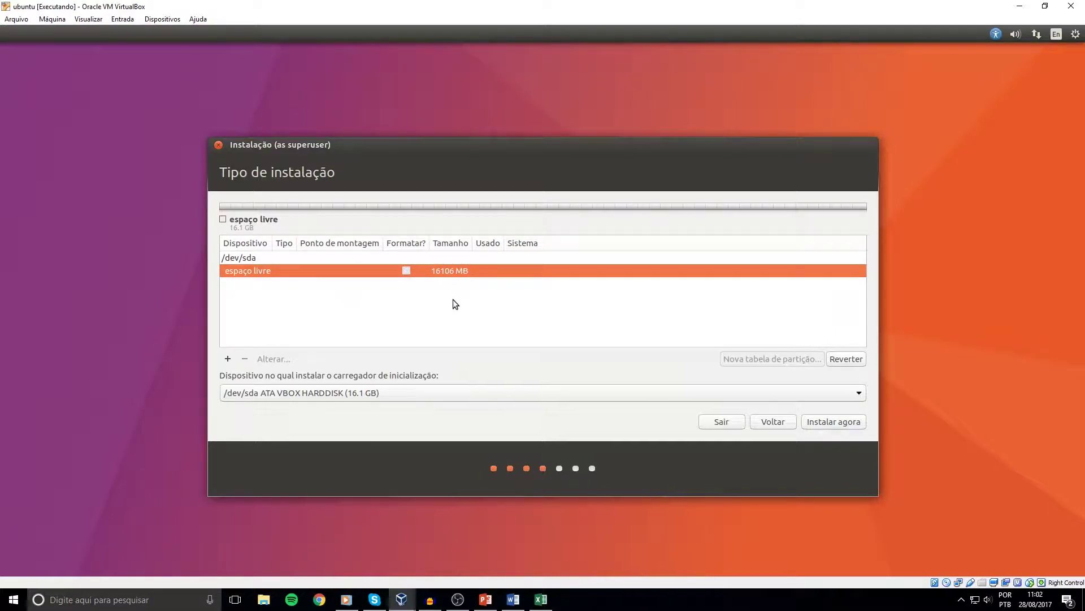
click(228, 359)
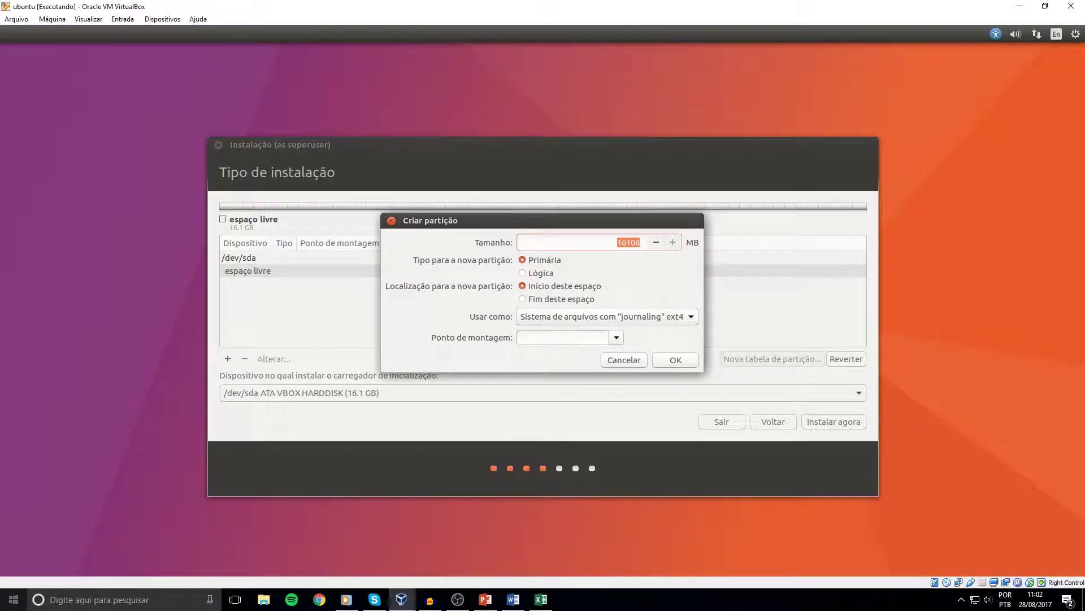
Launch the Calculadora app through Windows search with 'calc'.
key(super)
text(calc)
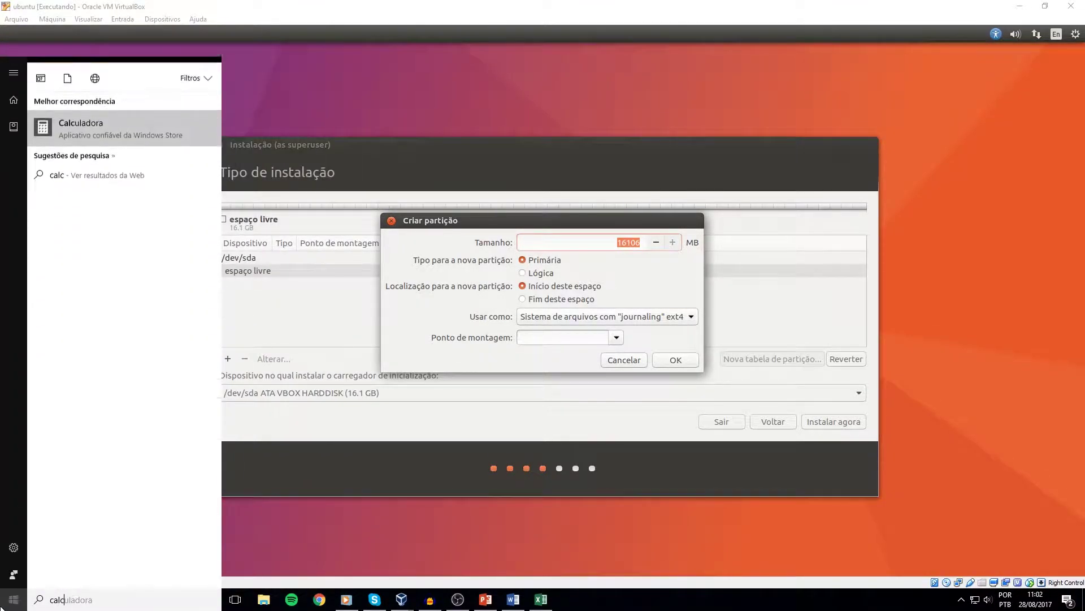
key(Return)
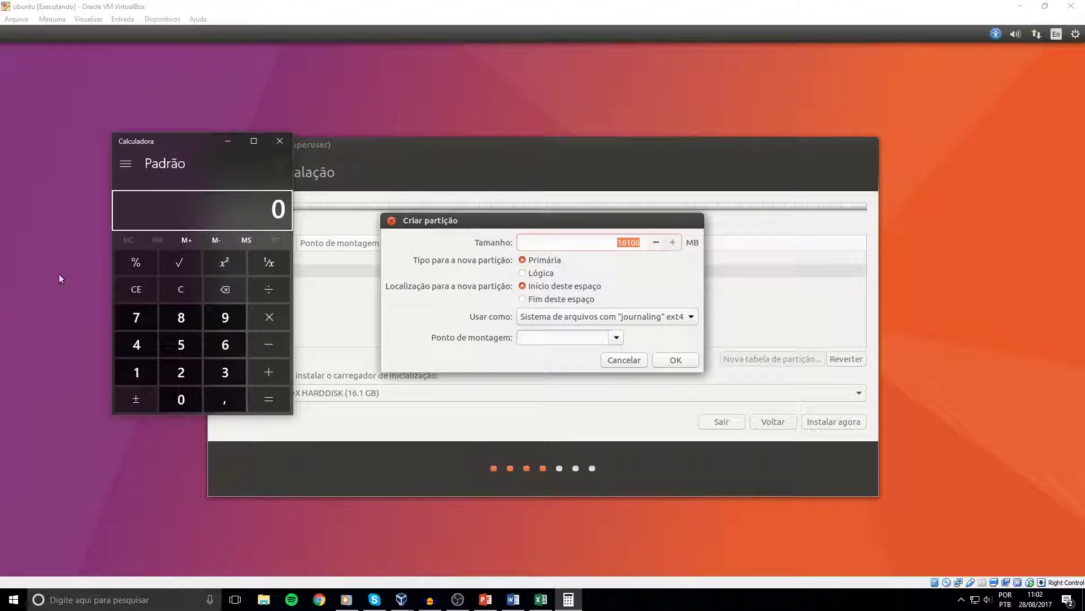
Compute 16106 − 2048 = 14058 in Calculadora, redoing a mistyped first attempt.
click(179, 372)
key(0)
key(4)
key(8)
key(minus)
text(160106)
key(Return)
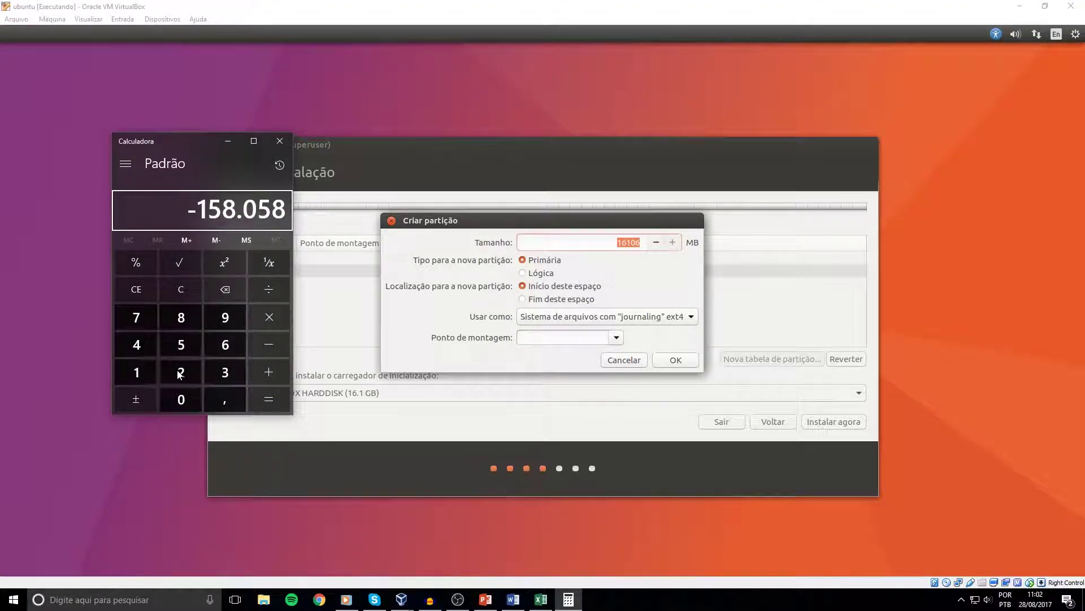
click(177, 294)
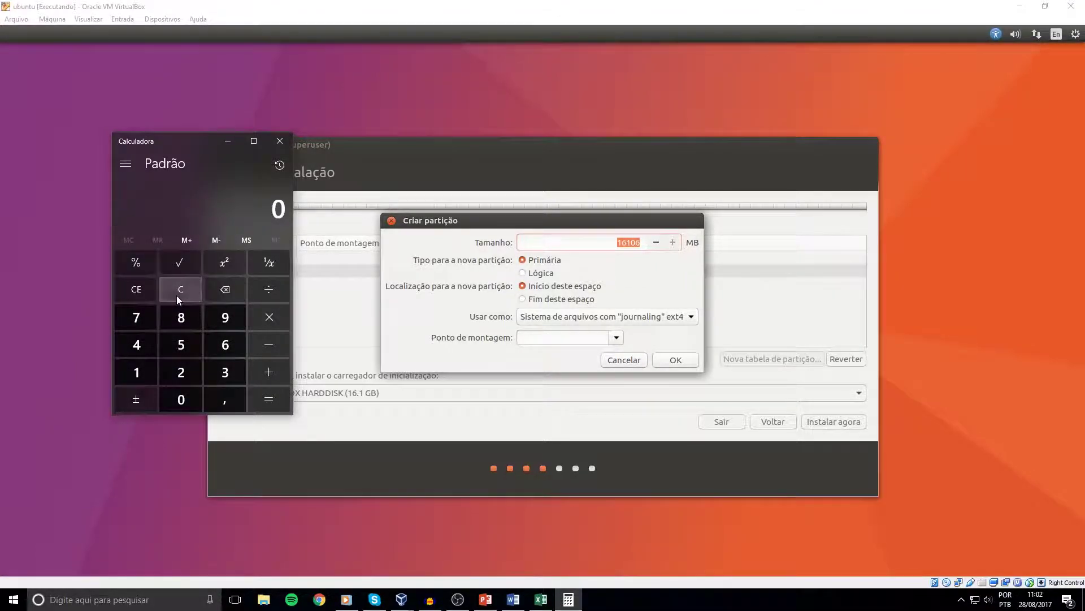
text(16106)
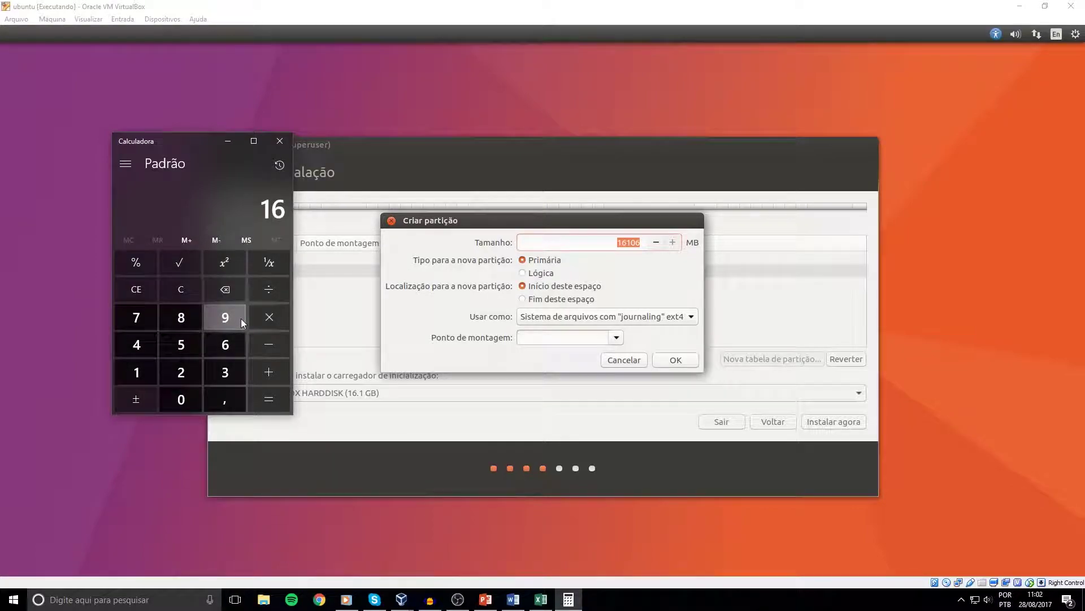
key(minus)
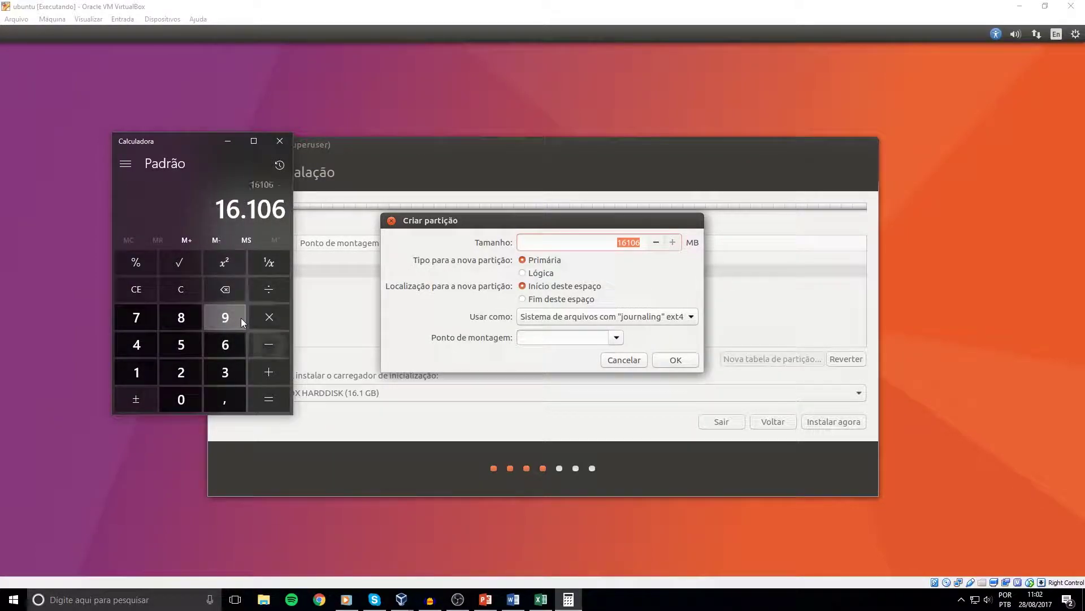
text(2048)
key(Return)
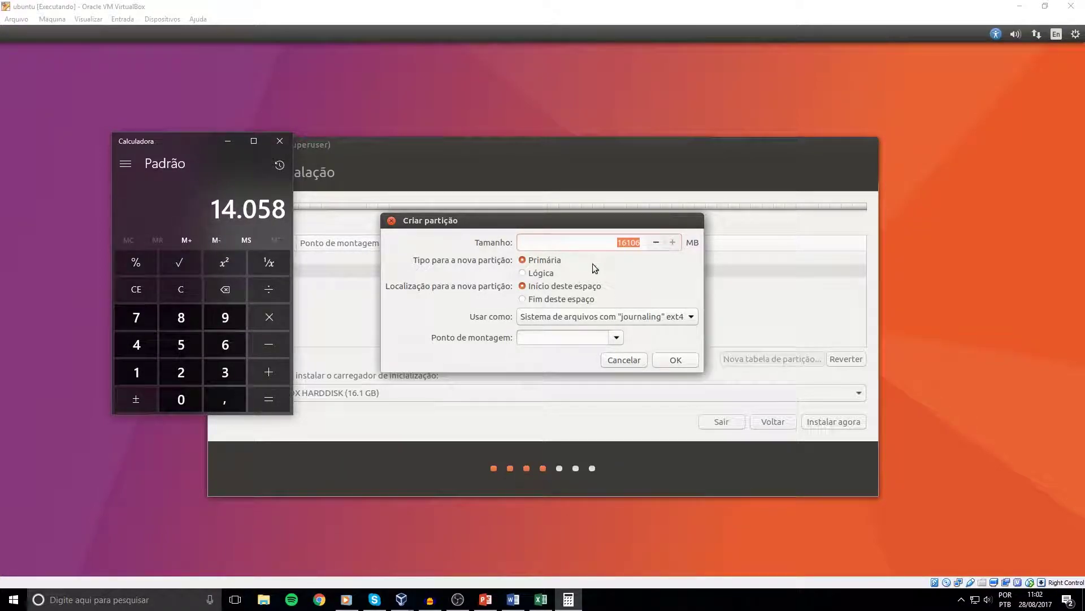
Return to the installer and start editing the new partition's Tamanho value.
click(610, 251)
click(666, 243)
key(Delete)
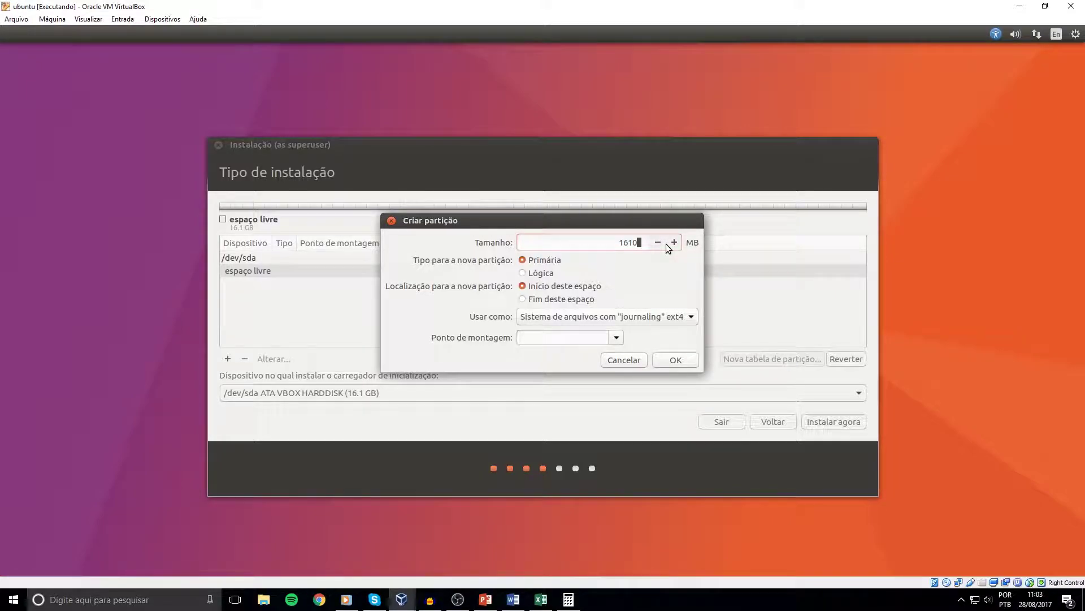
Create a 14058 MB ext4 partition mounted at /, then select the remaining free space.
double_click(628, 249)
text(14058)
click(684, 316)
click(683, 314)
click(616, 337)
click(589, 353)
click(615, 337)
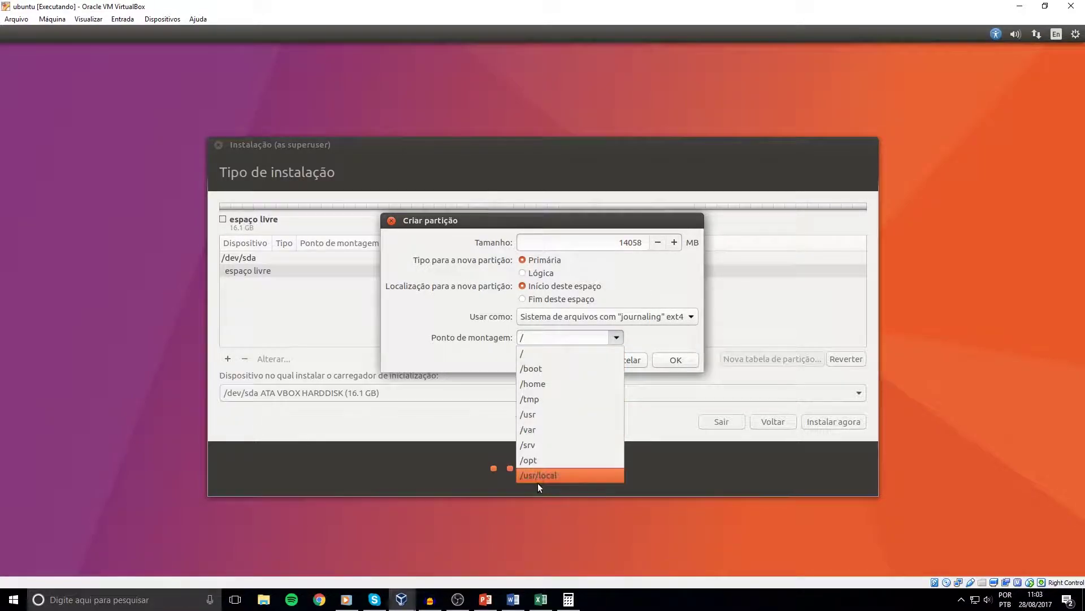
click(534, 351)
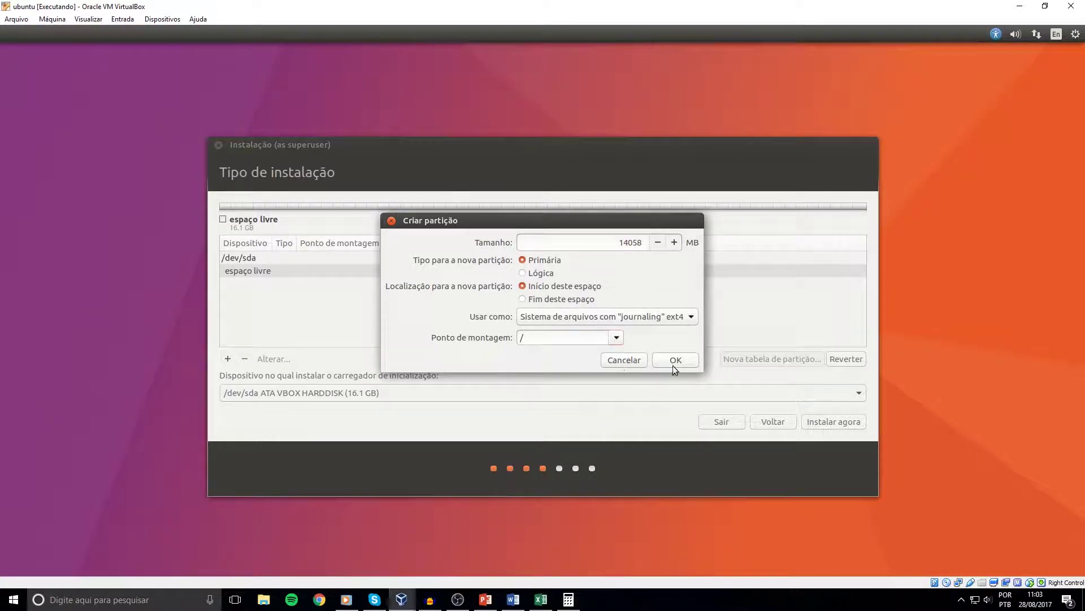
click(619, 336)
click(647, 334)
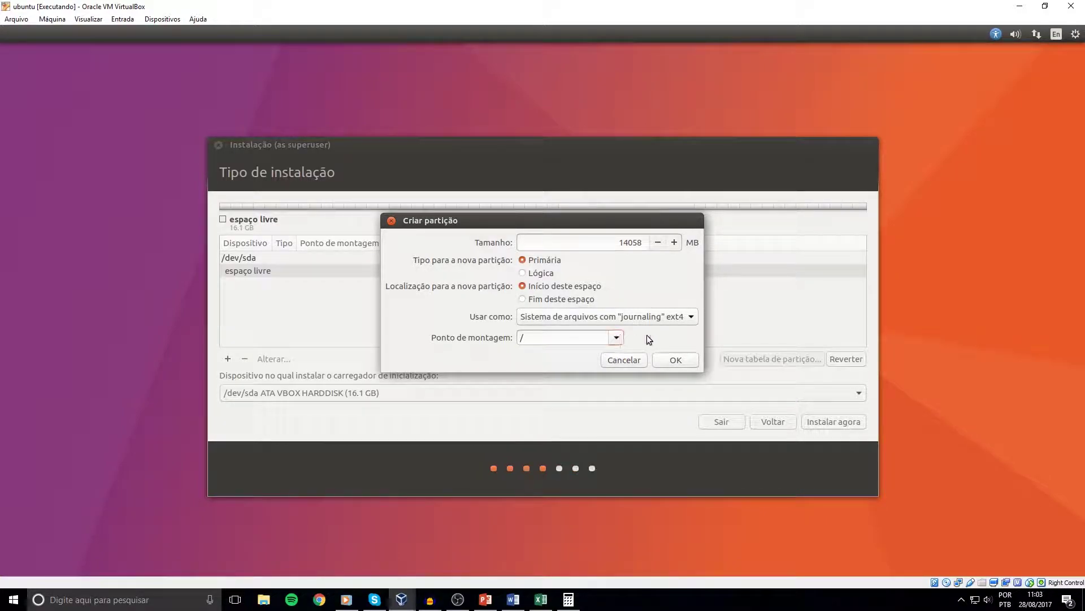
click(676, 361)
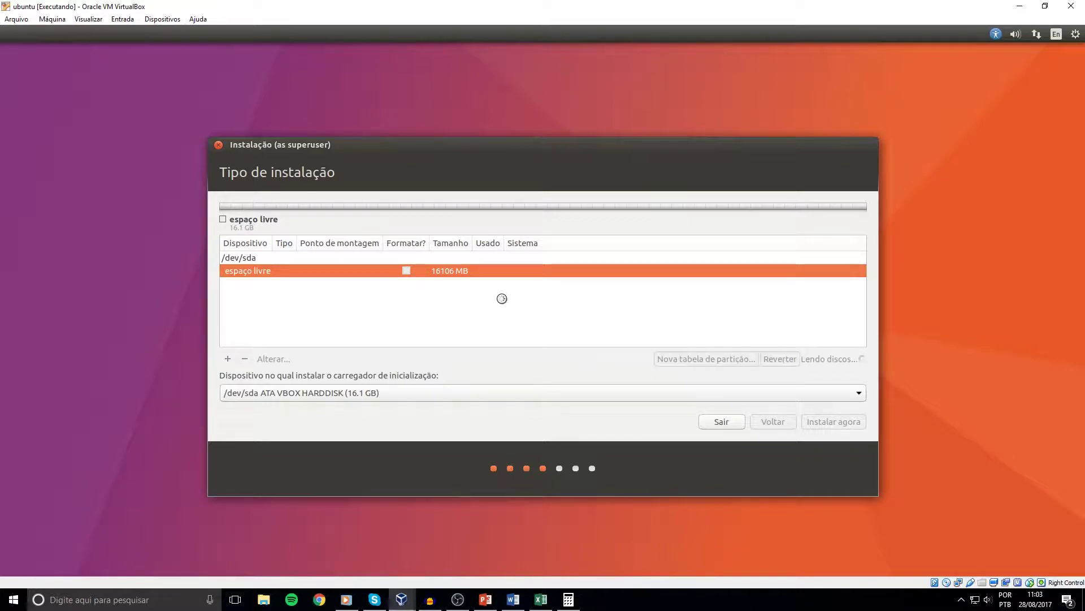
click(453, 284)
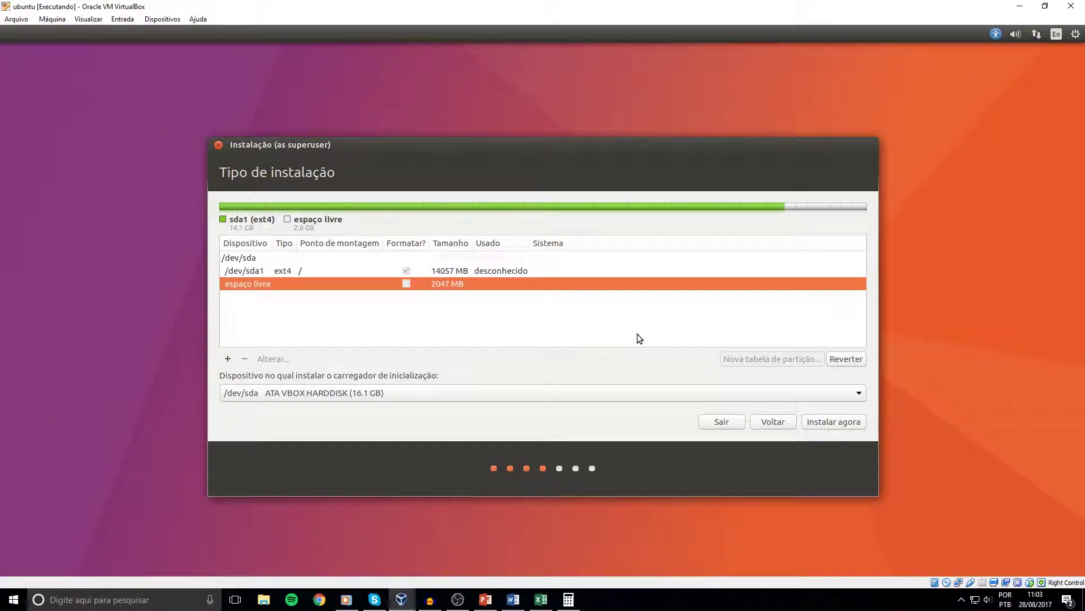
Add a primary Área de troca (swap) partition in the remaining 2047 MB.
click(229, 359)
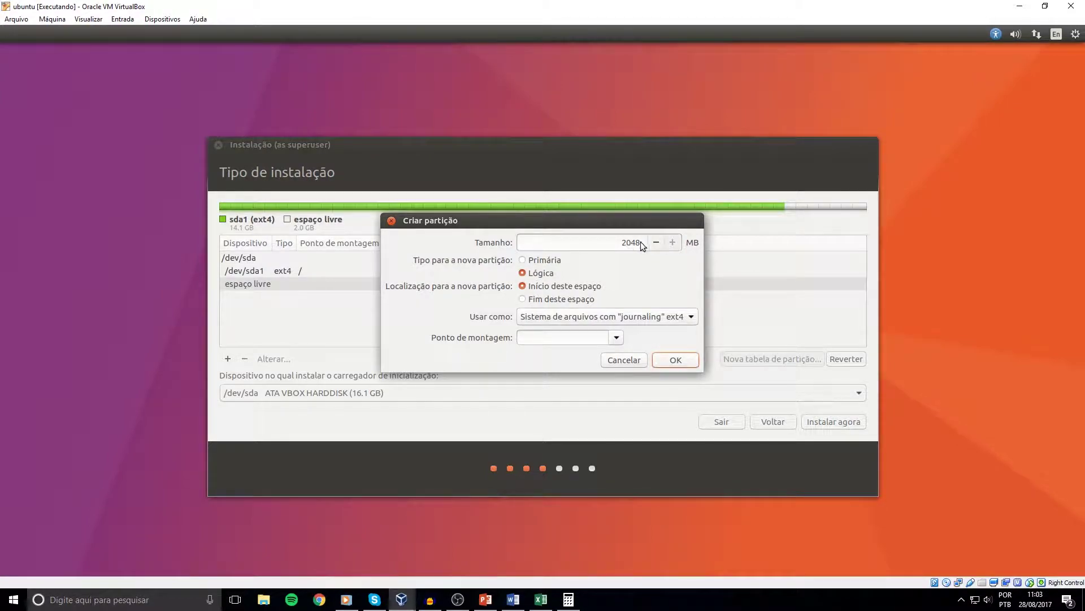
click(535, 261)
click(541, 316)
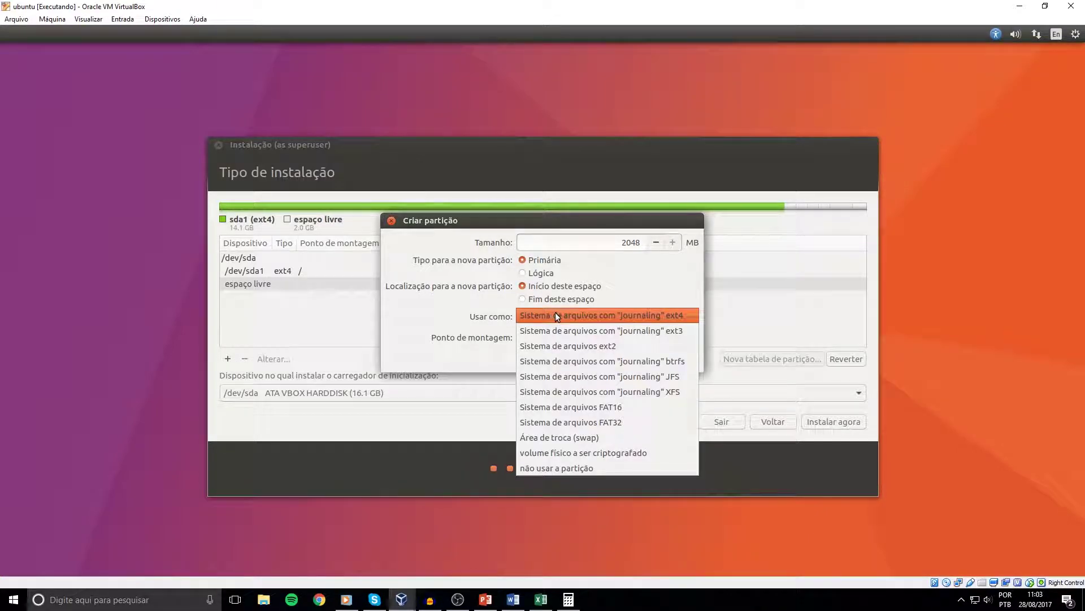
click(571, 437)
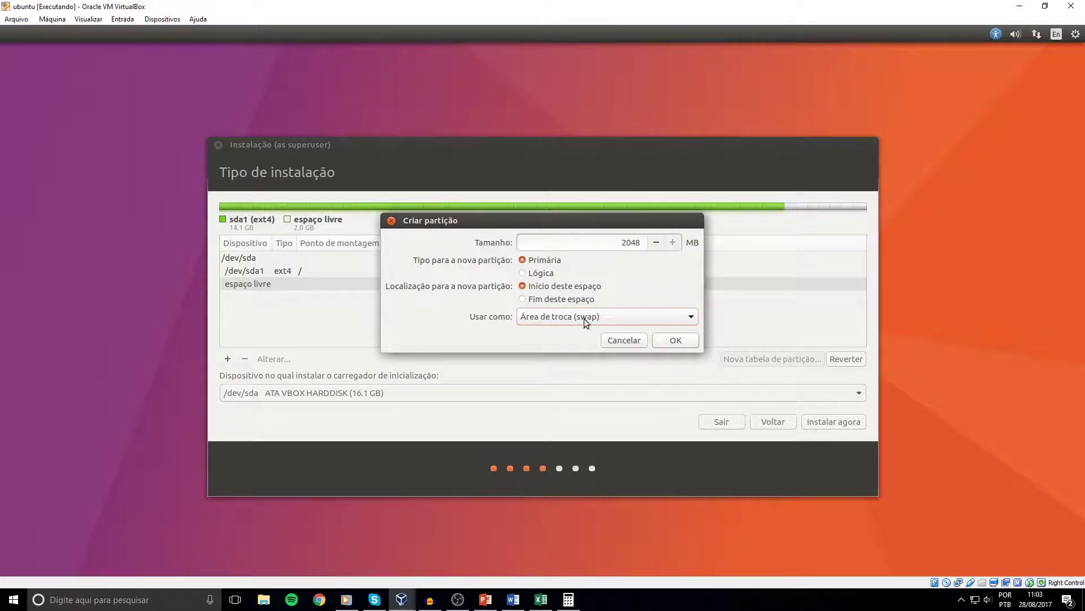
click(672, 343)
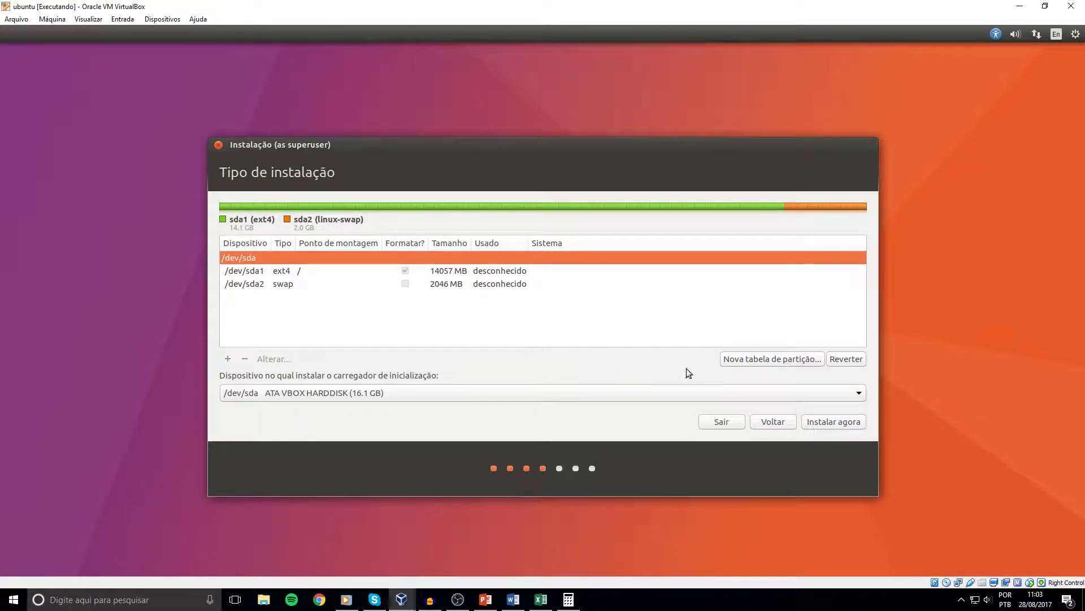
Choose Instalar agora, confirm writing the partitions to disk, and keep São Paulo as location.
click(822, 423)
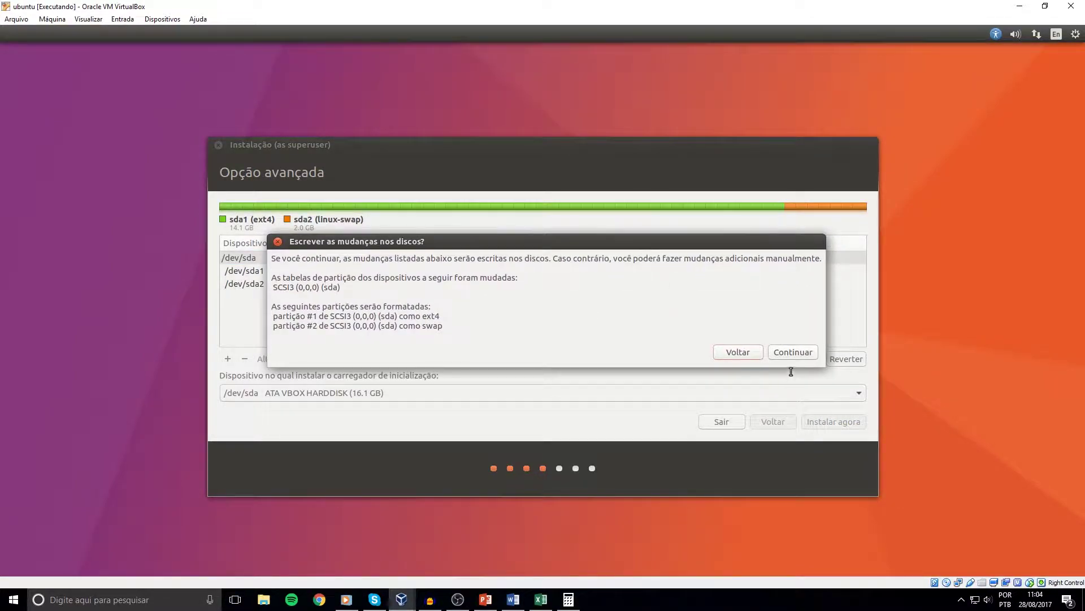
click(792, 352)
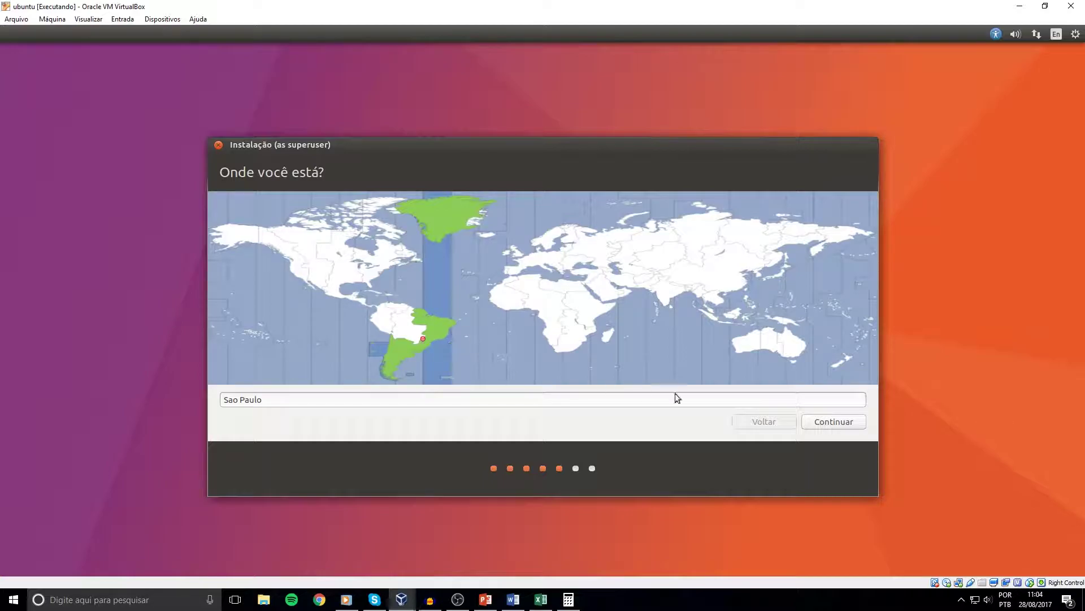
click(833, 422)
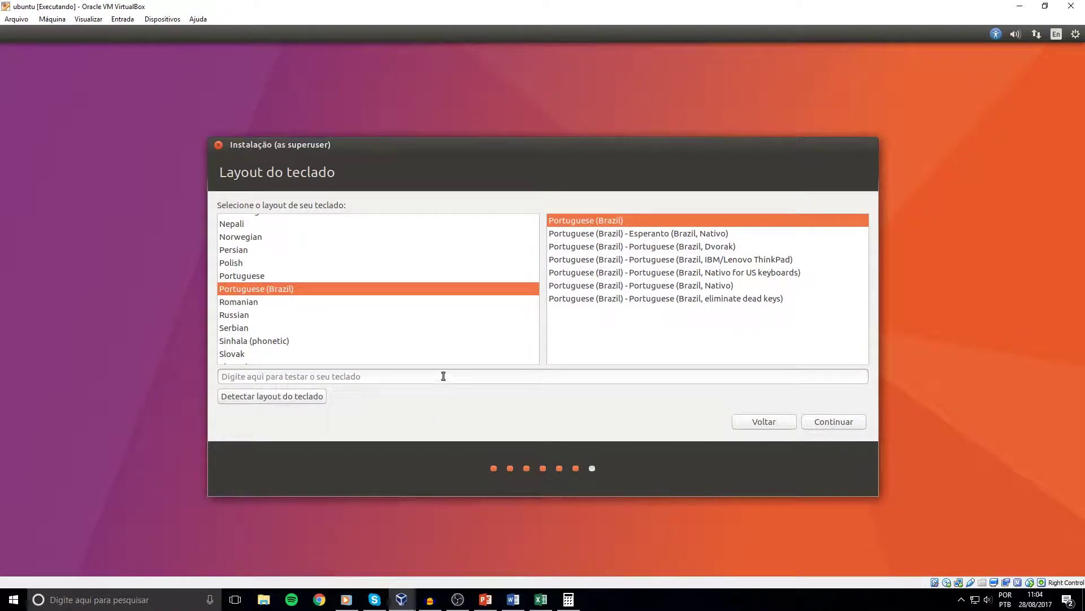
Test ç, auto-detect the layout as Português (Brasil) by answering the key prompts, then retest ç.
click(398, 376)
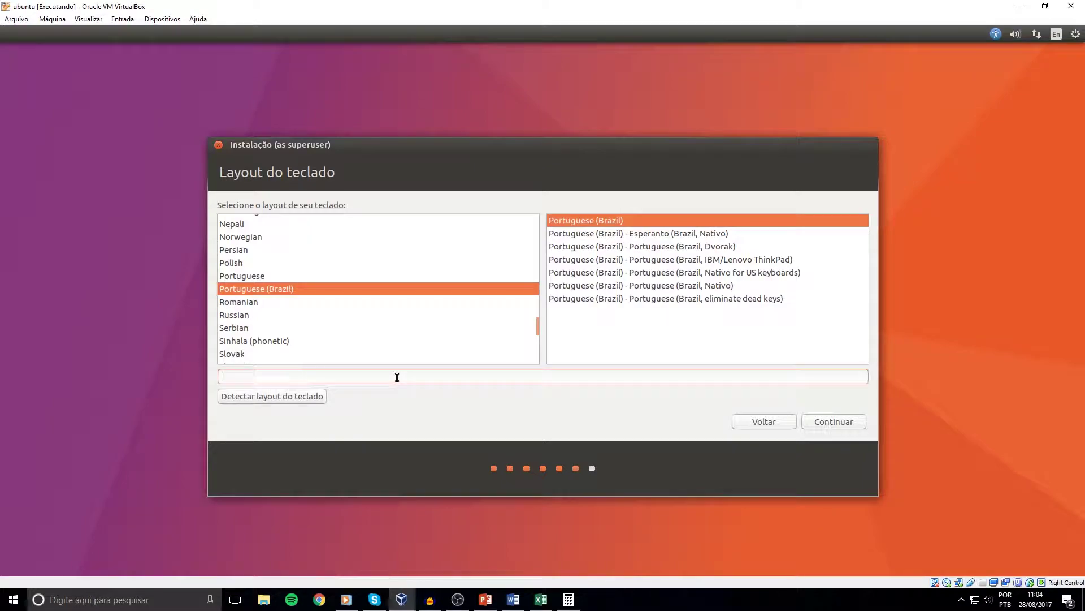
text(ççç)
click(288, 397)
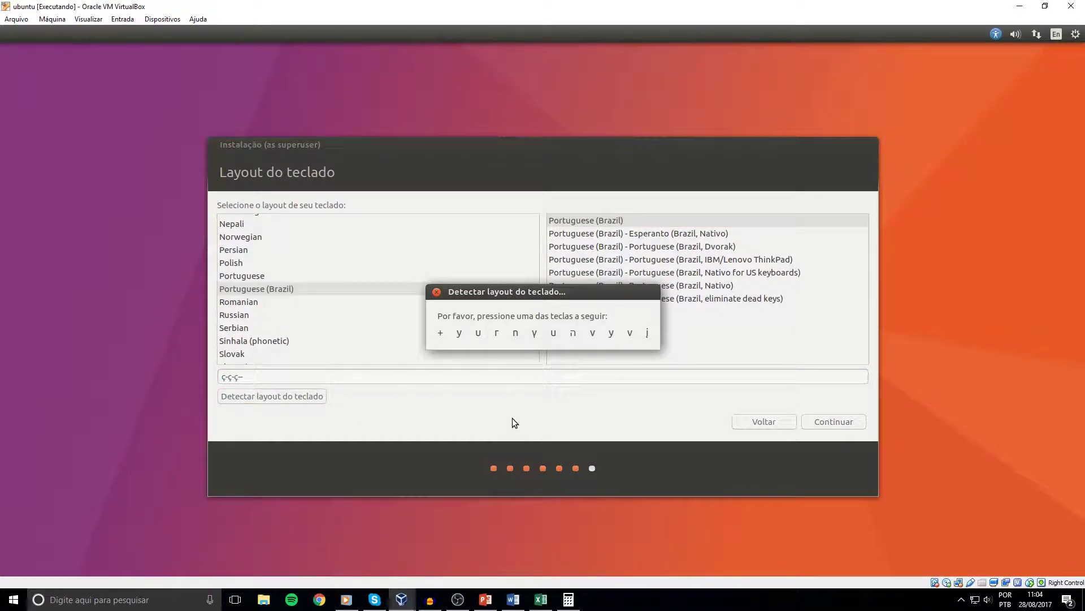
key(y)
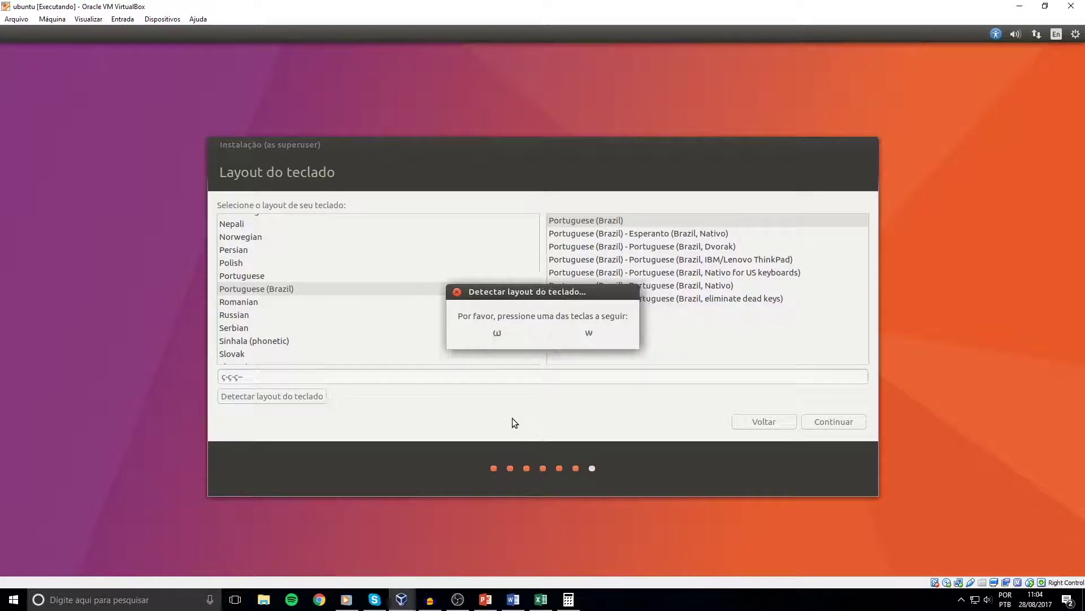
key(w)
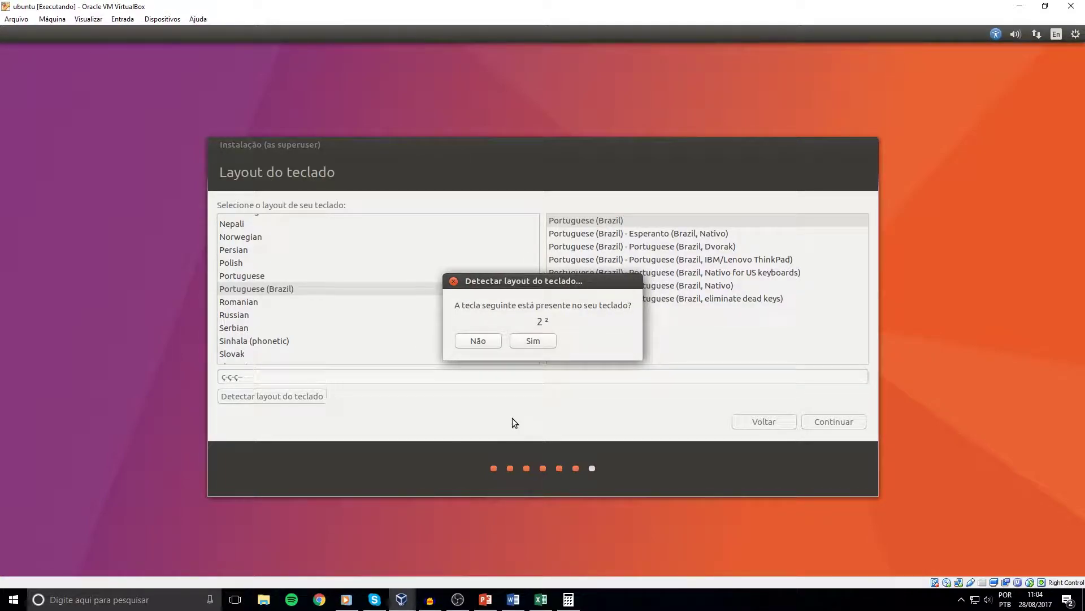
click(532, 343)
click(486, 340)
click(531, 341)
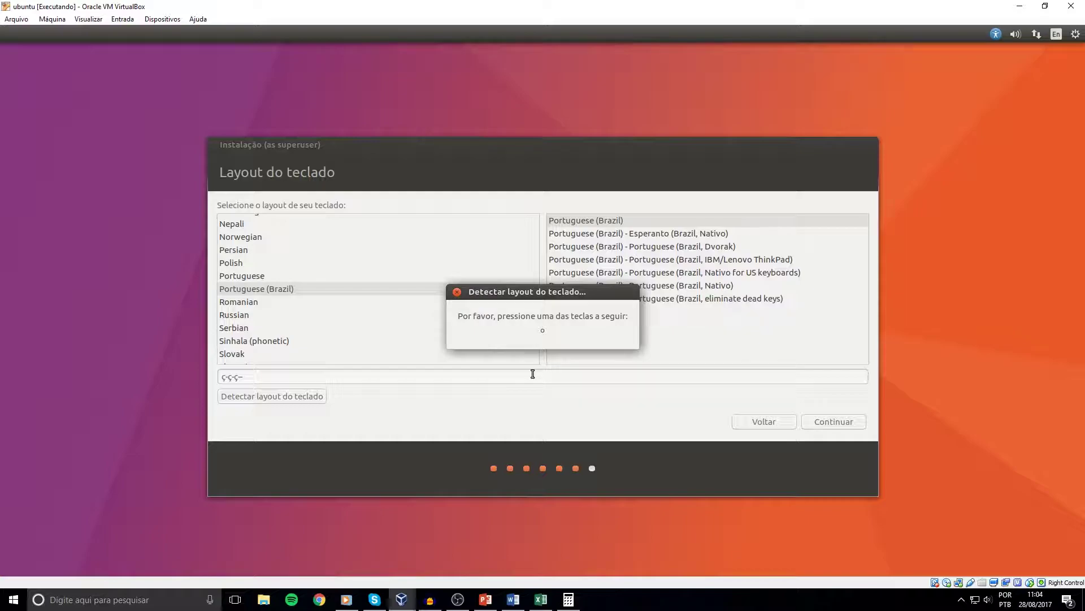
key(o)
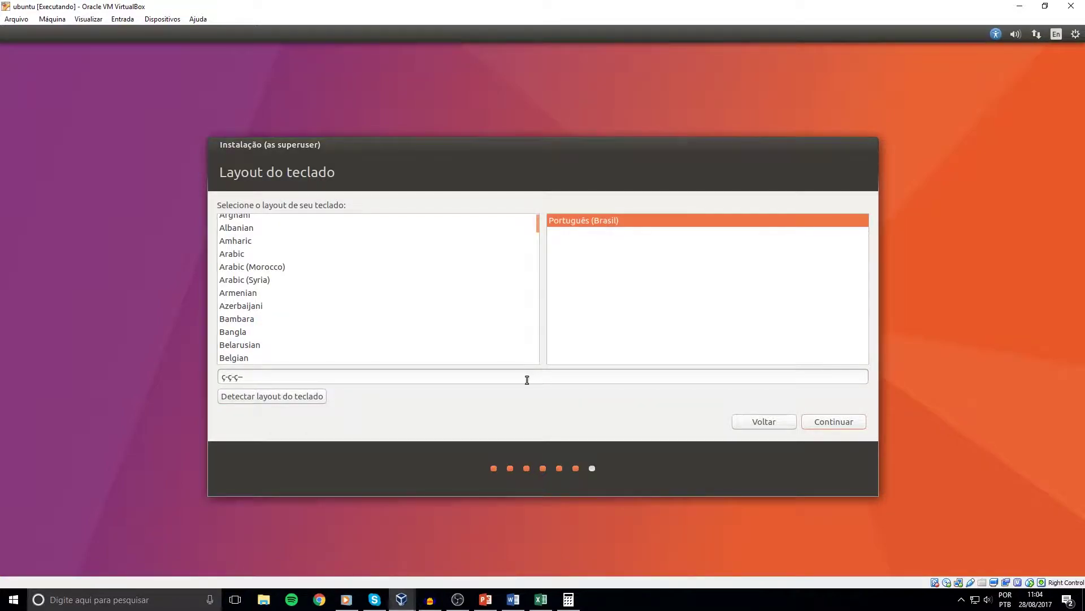
click(519, 381)
text(ç-ç-ç-;ç;ç;ç)
Enter the full name and trim the extra letters from the computer name and username.
click(833, 419)
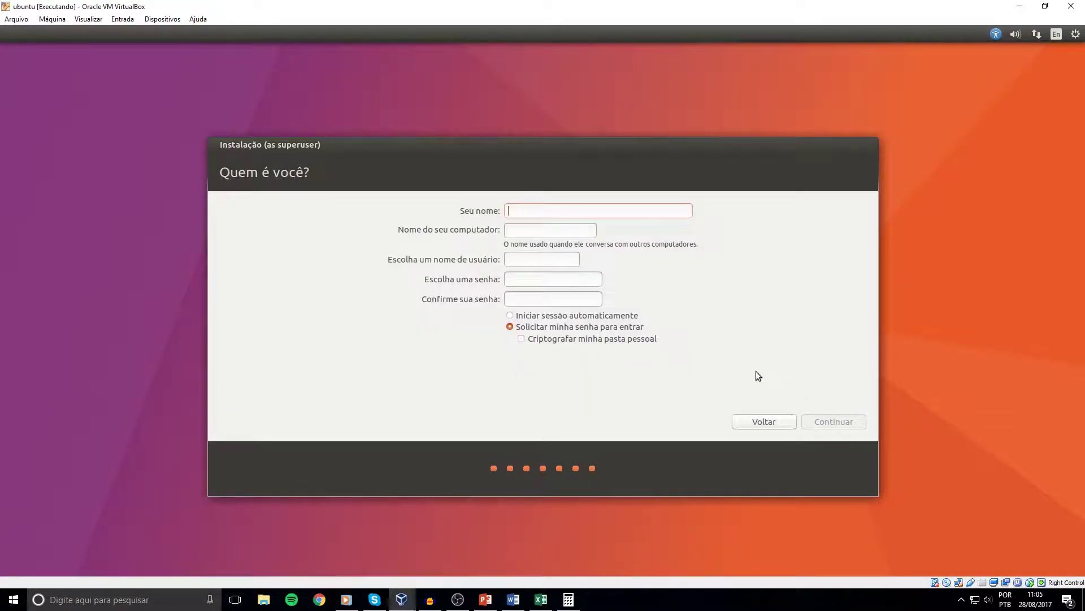
text(ias)
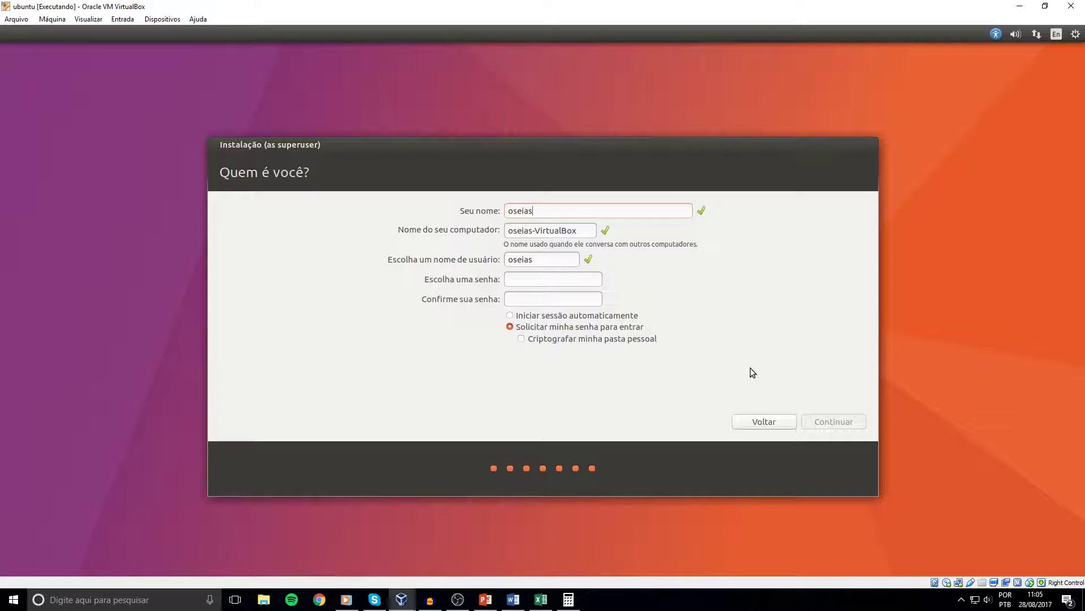
key(Tab)
Type and confirm the account password, then start the installation.
key(Tab)
click(538, 215)
click(541, 257)
text(asda)
click(541, 230)
key(BackSpace)
click(554, 261)
key(BackSpace)
key(BackSpace)
key(BackSpace)
key(BackSpace)
click(541, 230)
key(BackSpace)
key(BackSpace)
click(553, 277)
text(********)
key(Tab)
text(********)
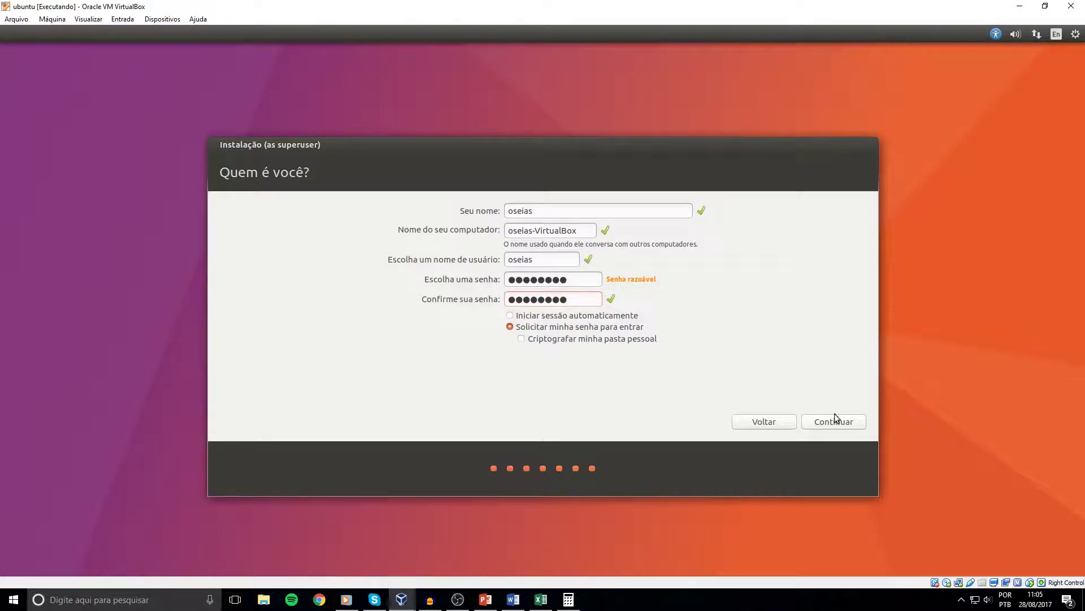
click(845, 424)
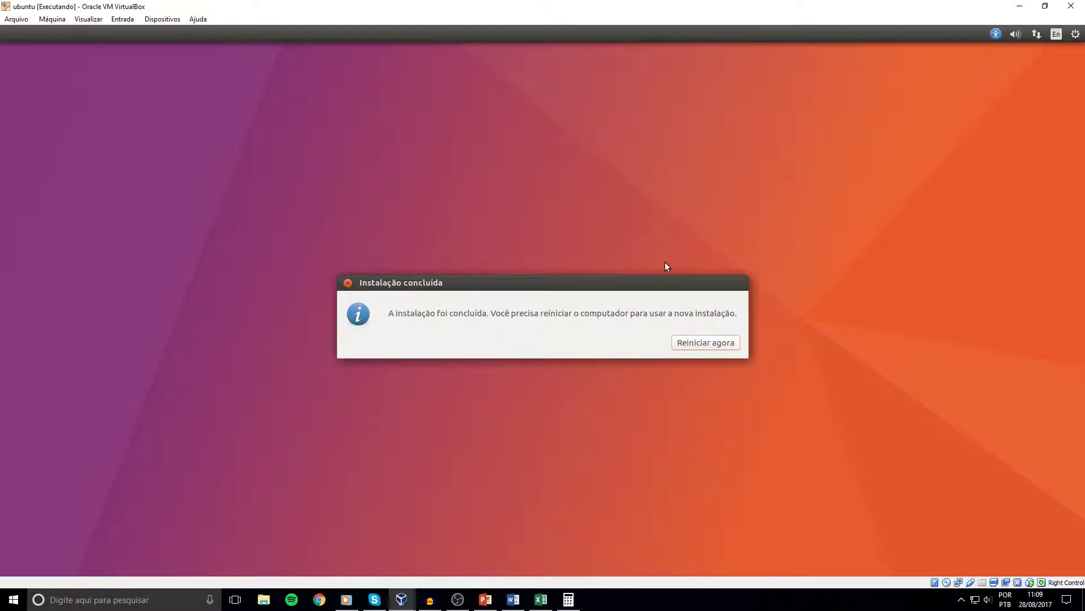
Choose Reiniciar agora, then close the VM window and power the machine off.
click(702, 346)
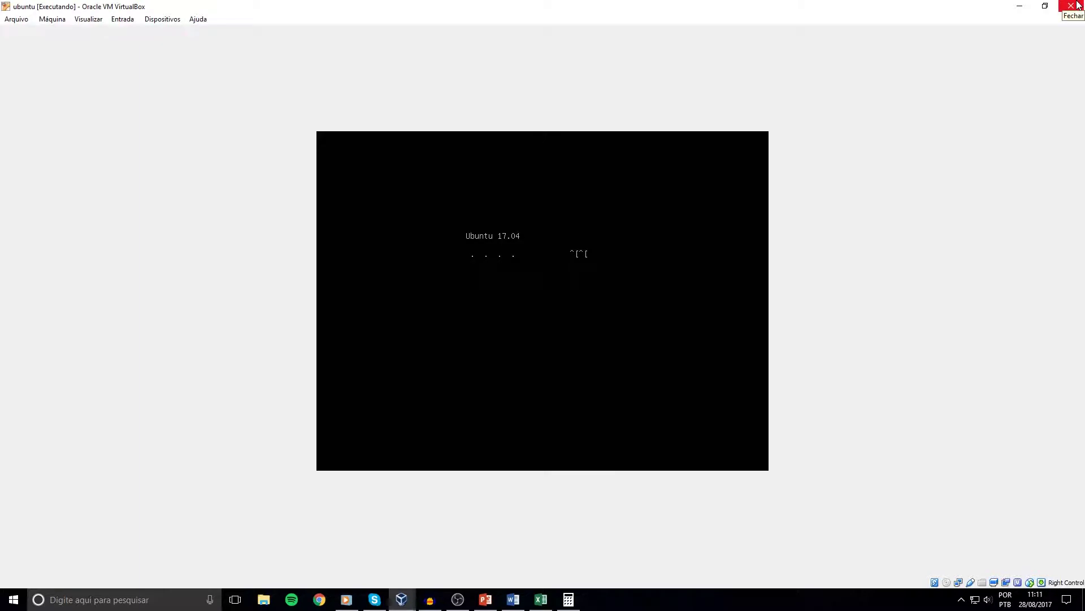
click(1077, 5)
click(521, 308)
click(496, 330)
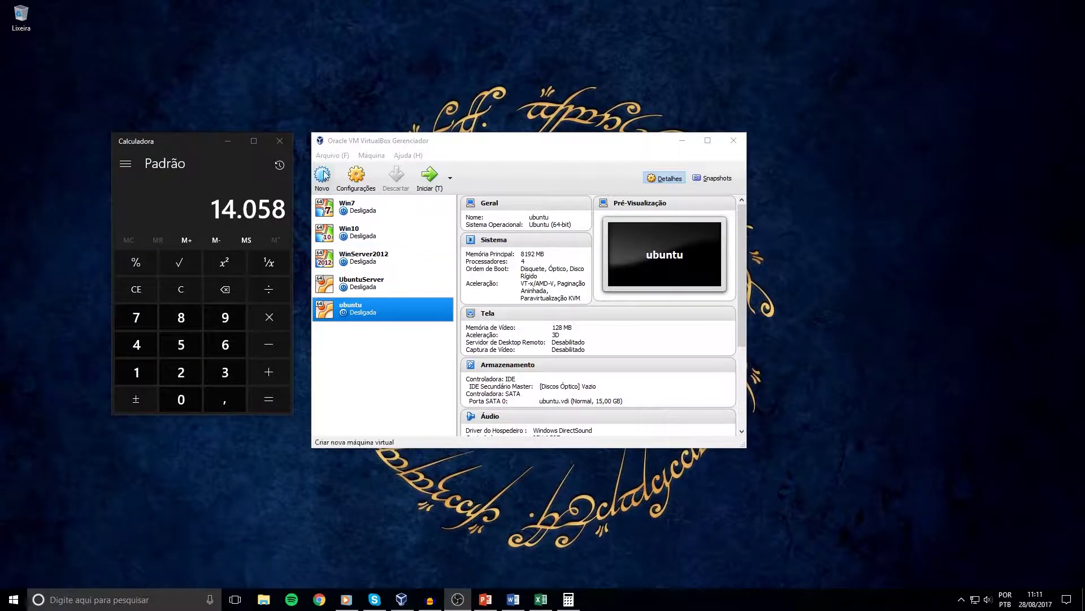
Close Calculadora, then dismiss the VM's Dispositivos menu without choosing an optical disk.
click(279, 141)
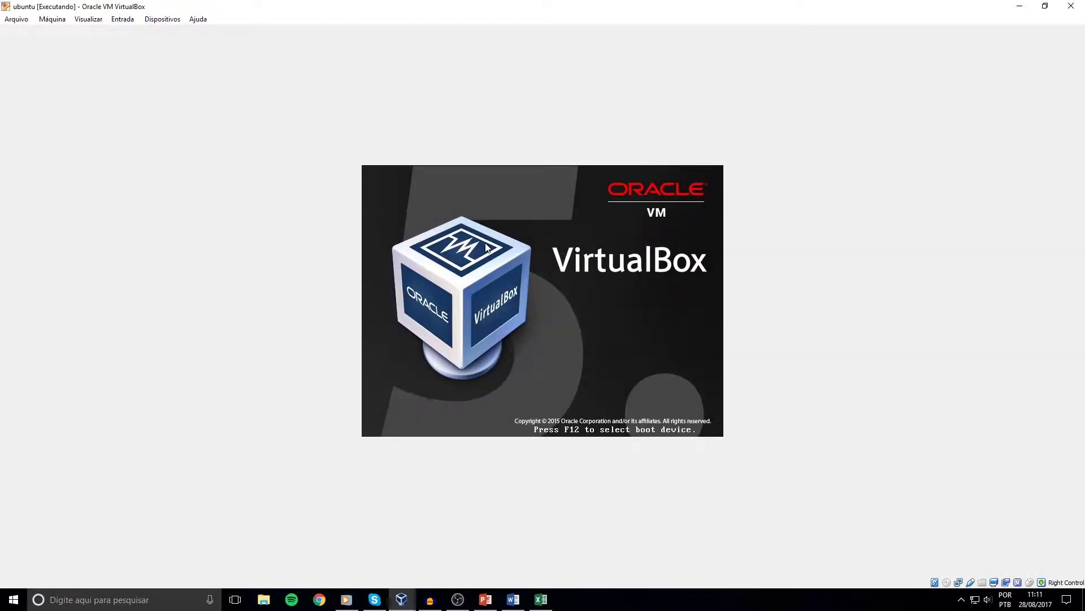
click(152, 22)
mouse_move(225, 36)
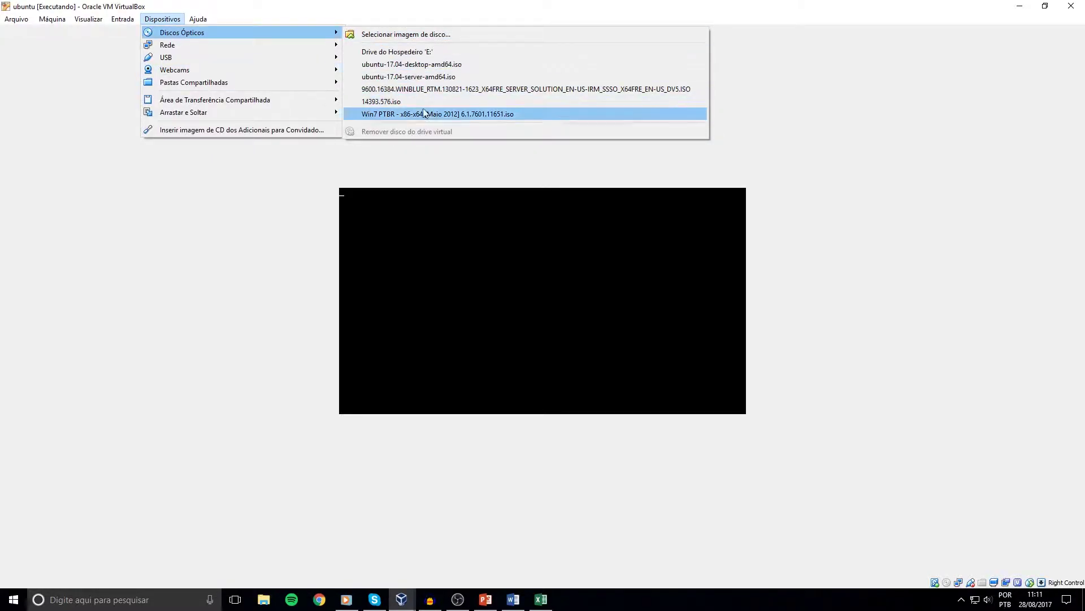
click(376, 4)
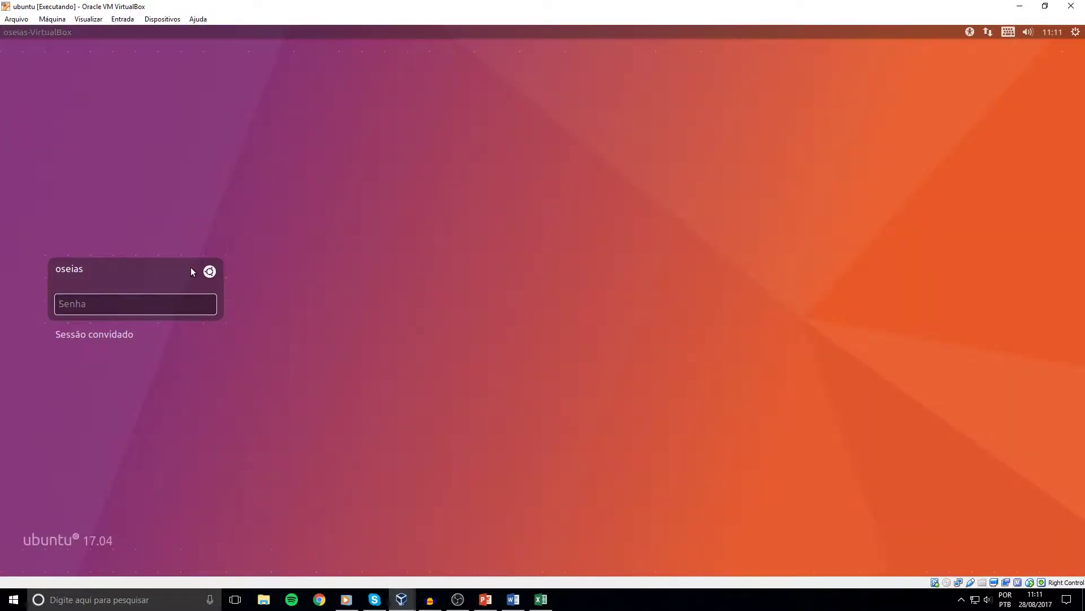
Log in with the account password and hold Super to show the Atalhos de teclado overview.
text(••••••••)
key(Return)
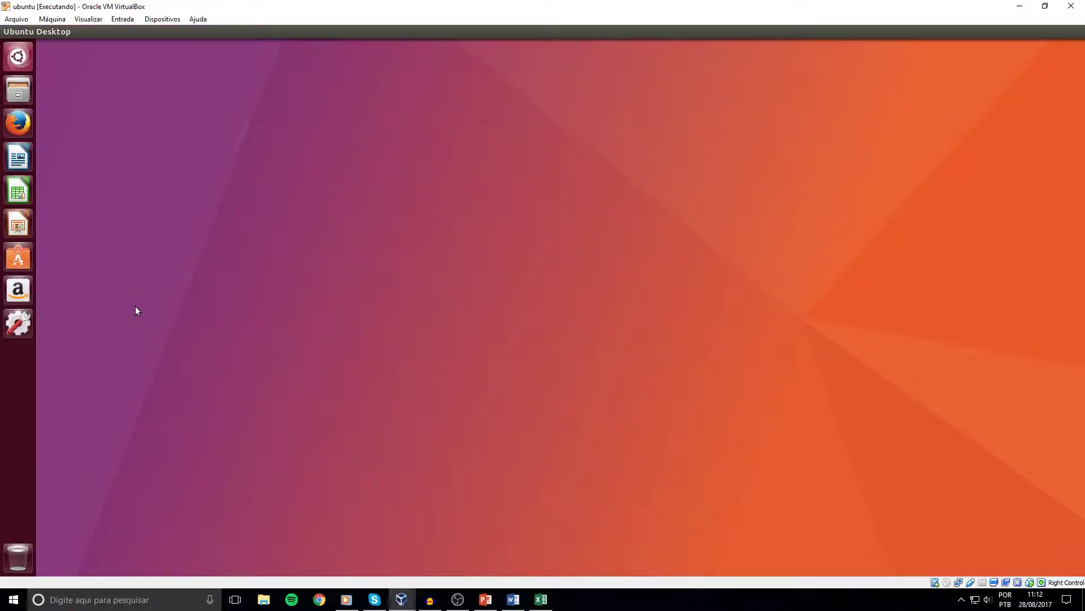
key(super)
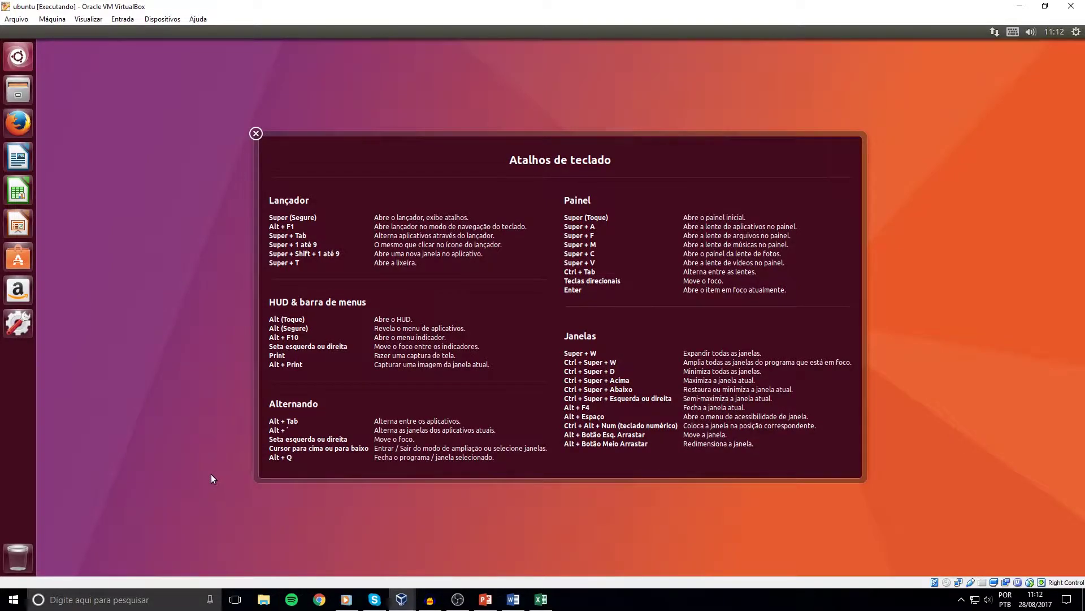
Test ';/' characters in the Dash search, clear and close it, then launch System Settings.
click(256, 134)
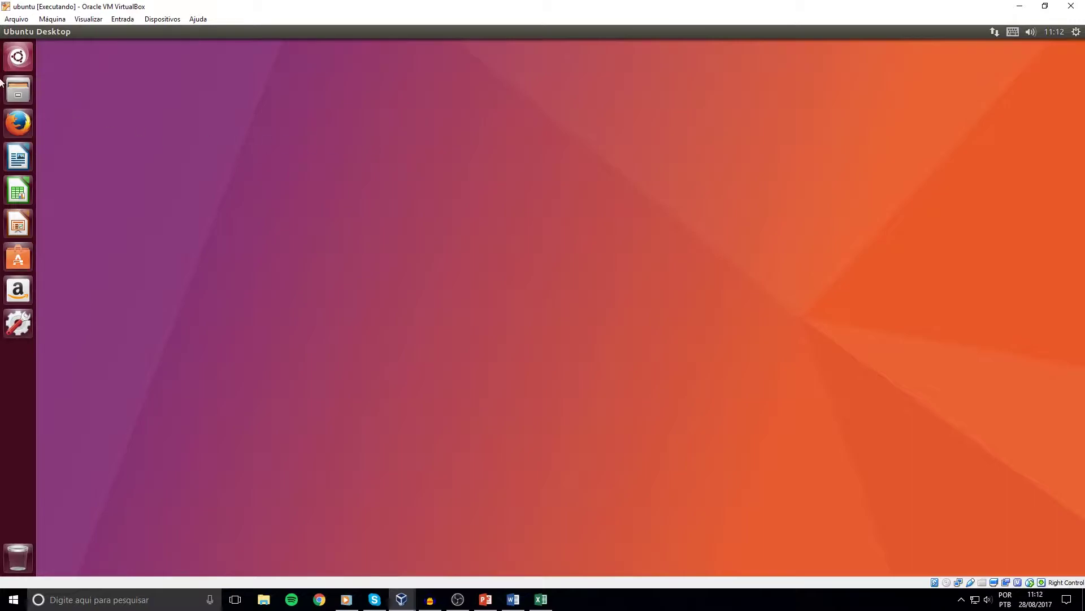
click(17, 57)
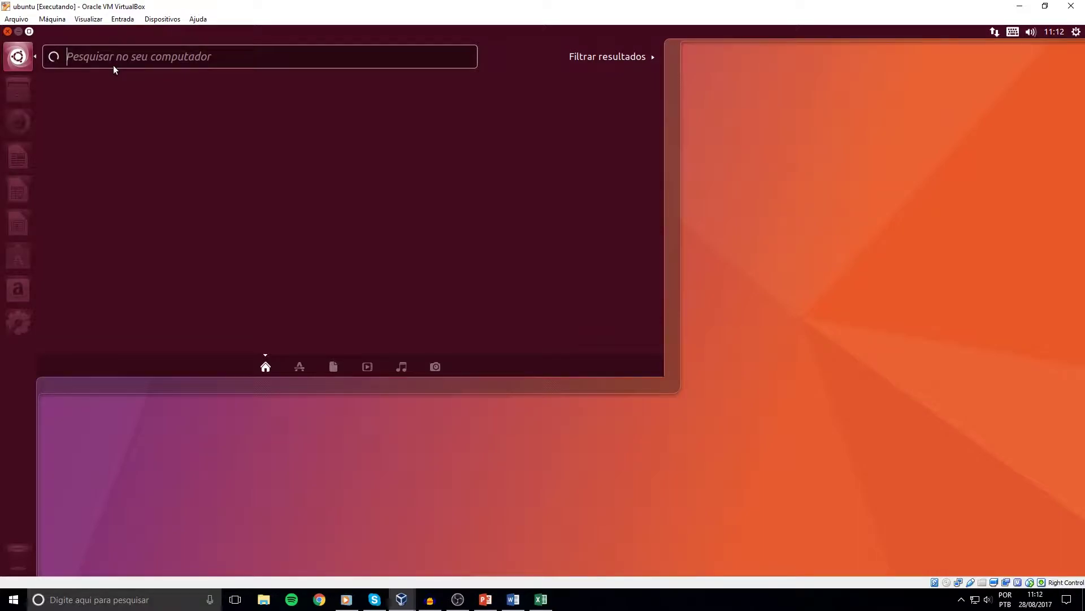
text(;/;/;;//;/)
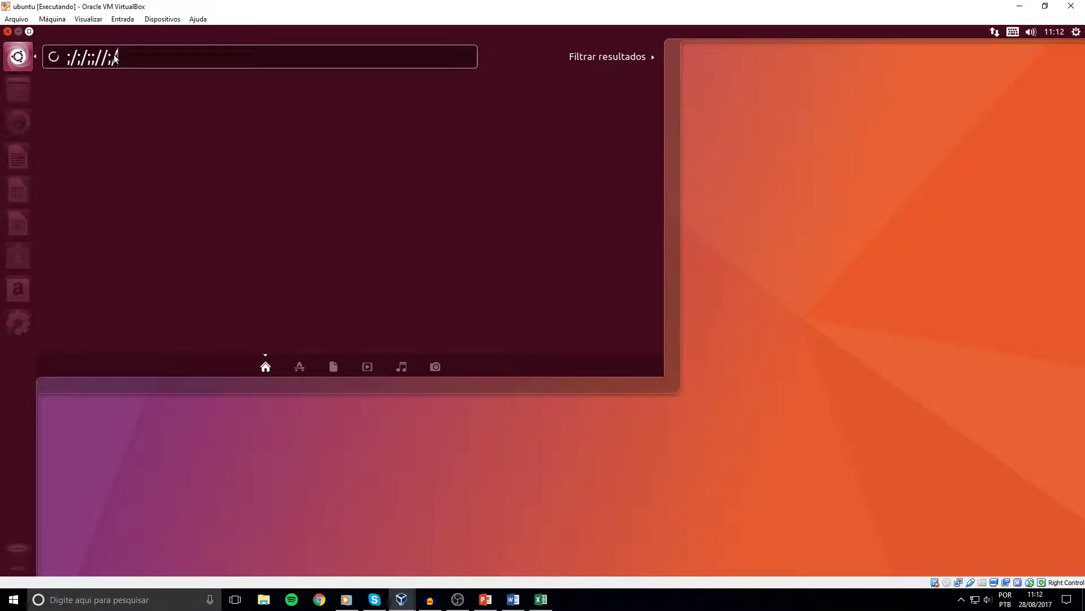
key(BackSpace)
key(BackSpace)
key(BackSpace)
key(BackSpace)
key(BackSpace)
key(BackSpace)
key(BackSpace)
key(BackSpace)
key(BackSpace)
key(BackSpace)
key(Escape)
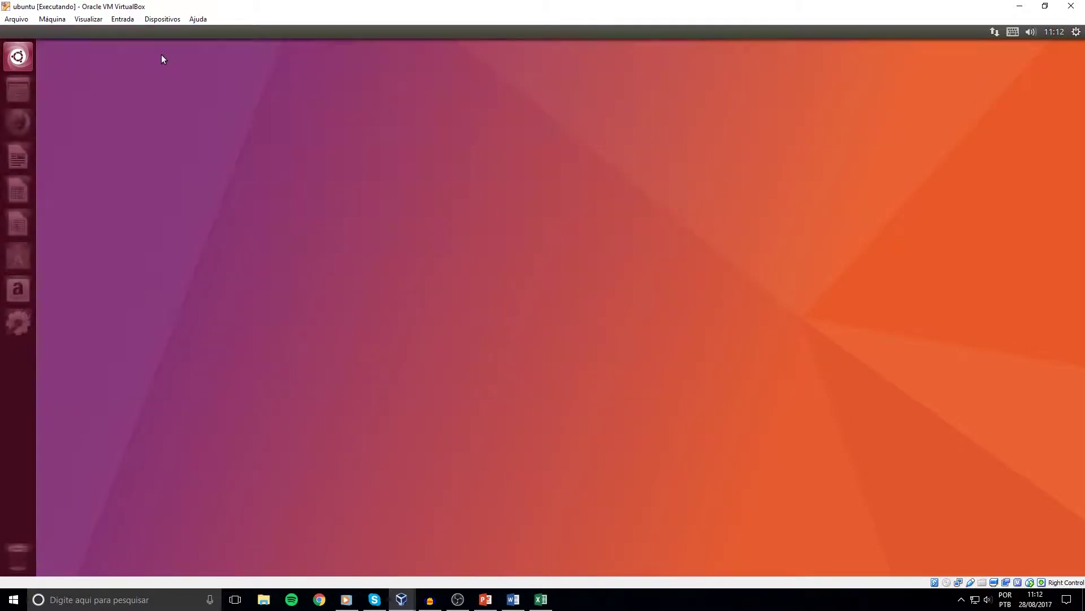
click(19, 325)
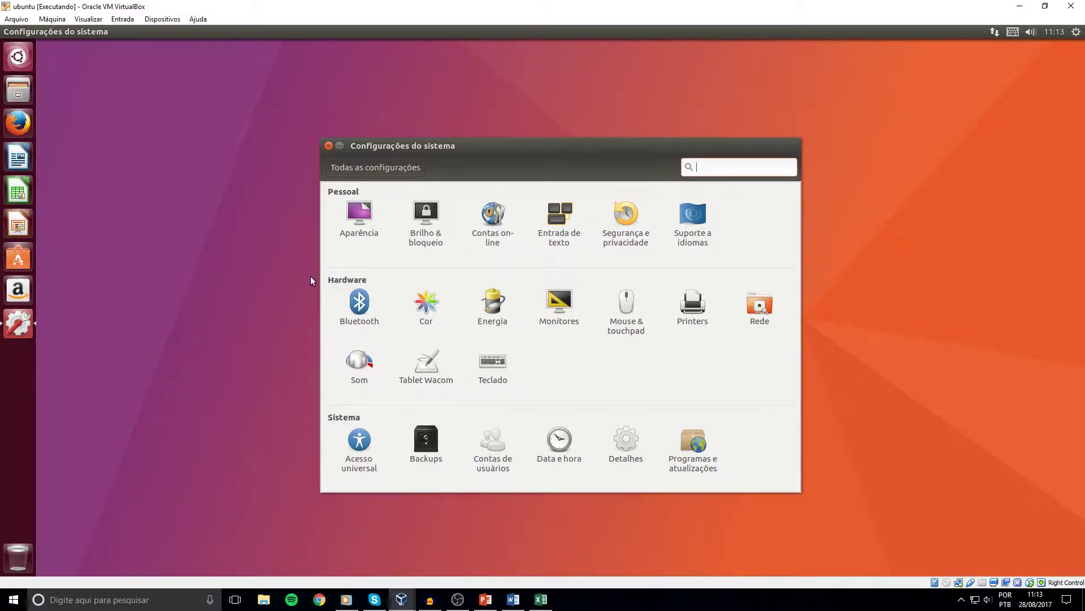
In Entrada de texto, set Shift+Super+Space as a shortcut and add Português (Brasil) via a 'por' search.
click(557, 242)
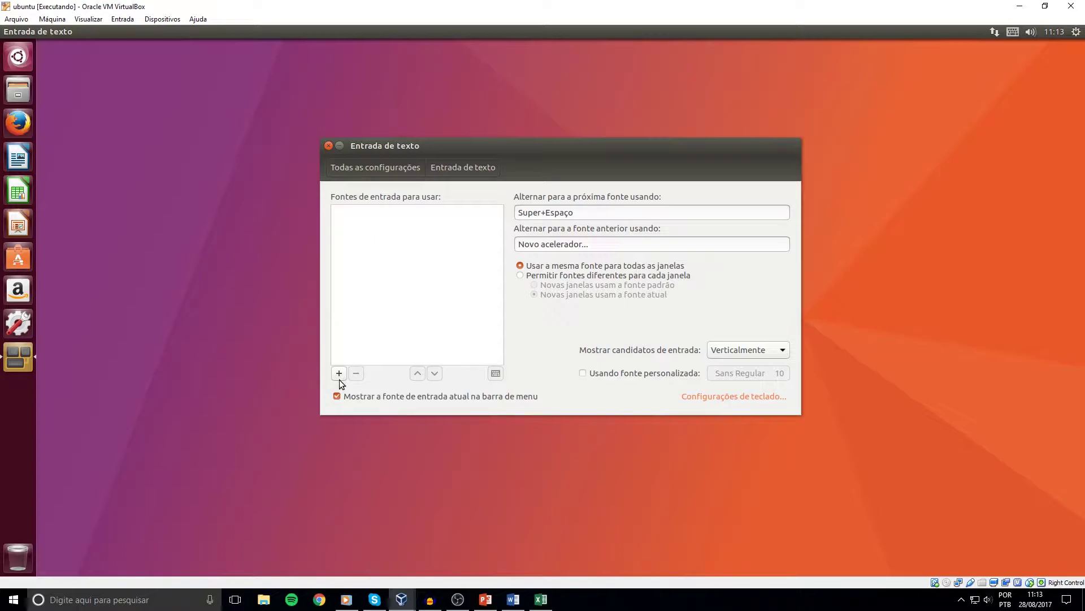
key(shift+super+space)
click(343, 378)
text(po)
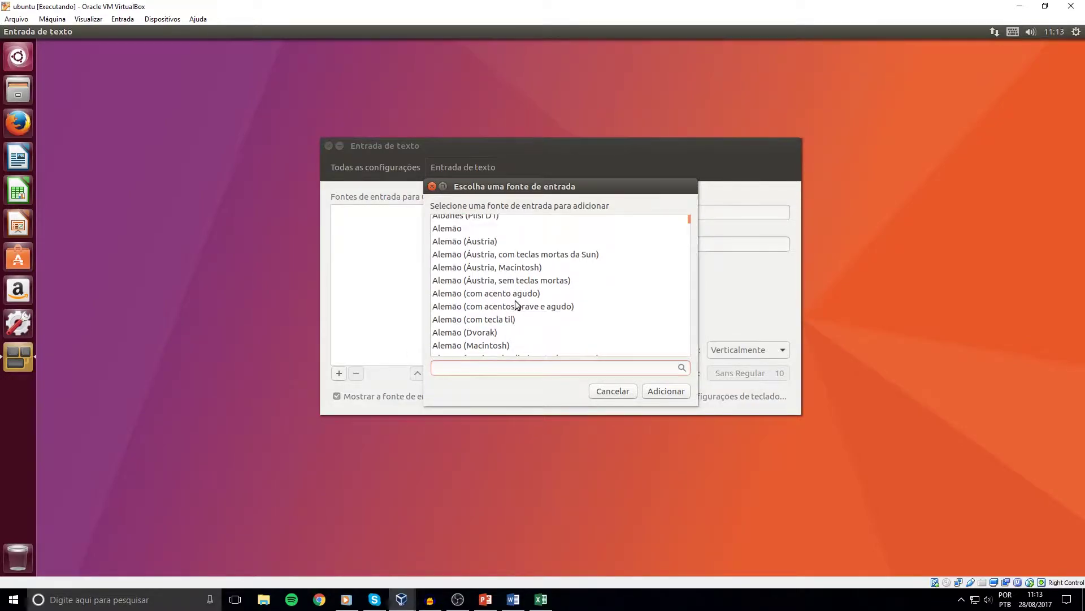
text(r)
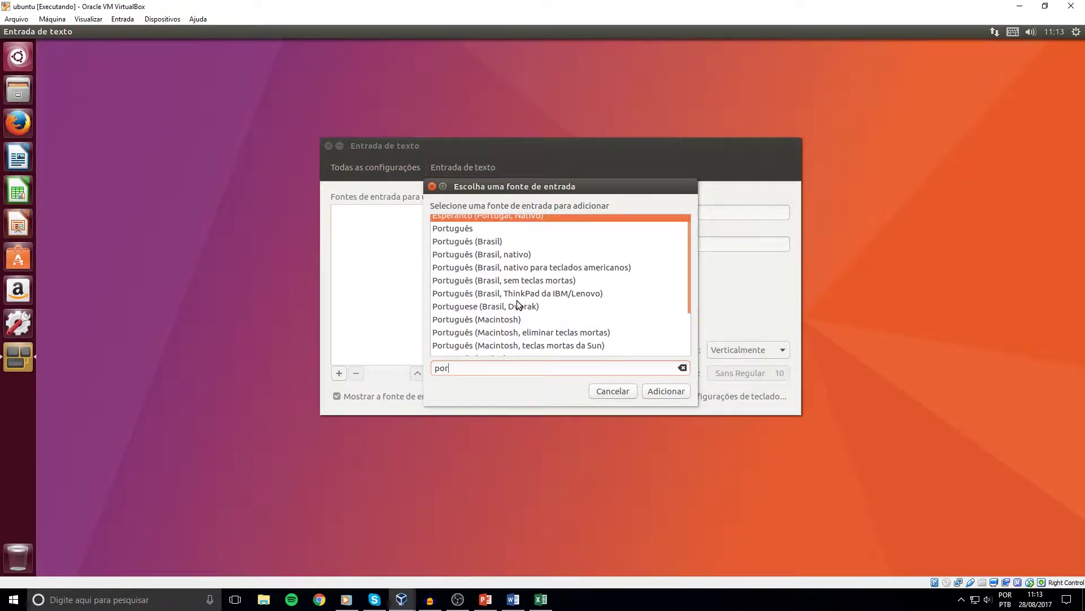
click(484, 244)
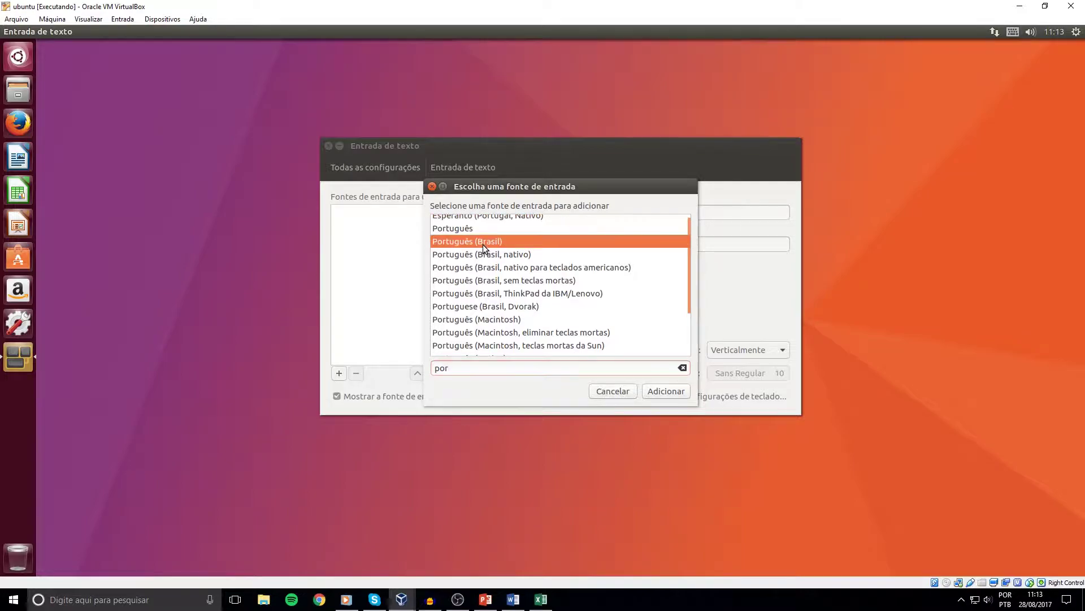
click(659, 394)
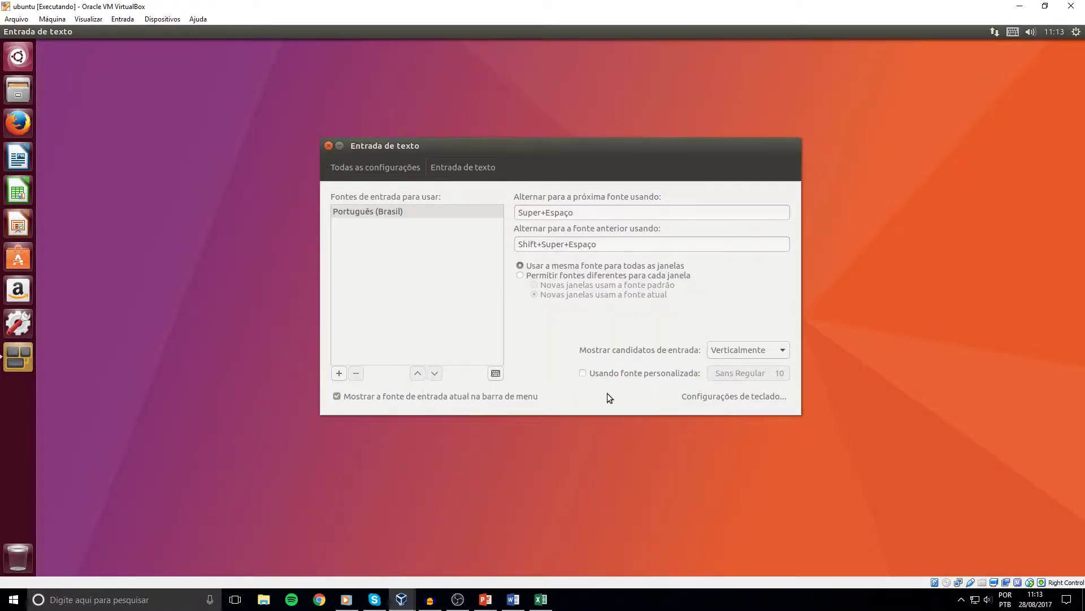
Preview the Português (Brasil) layout testing ç, semicolon, period, tilde, acute and hyphen keys, then open Configurações de teclado.
click(496, 373)
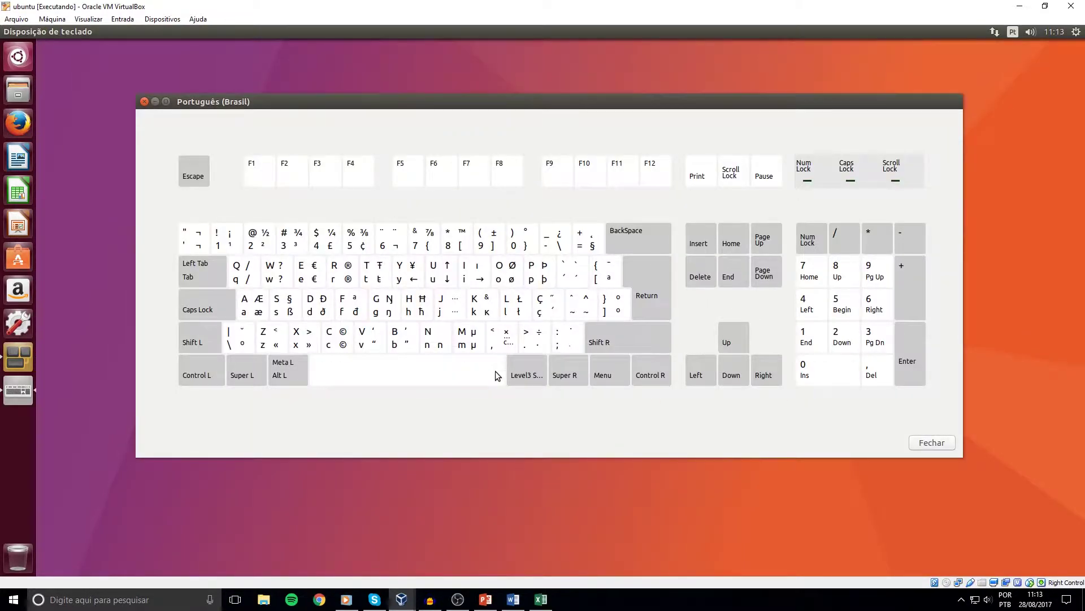
key(ccedilla)
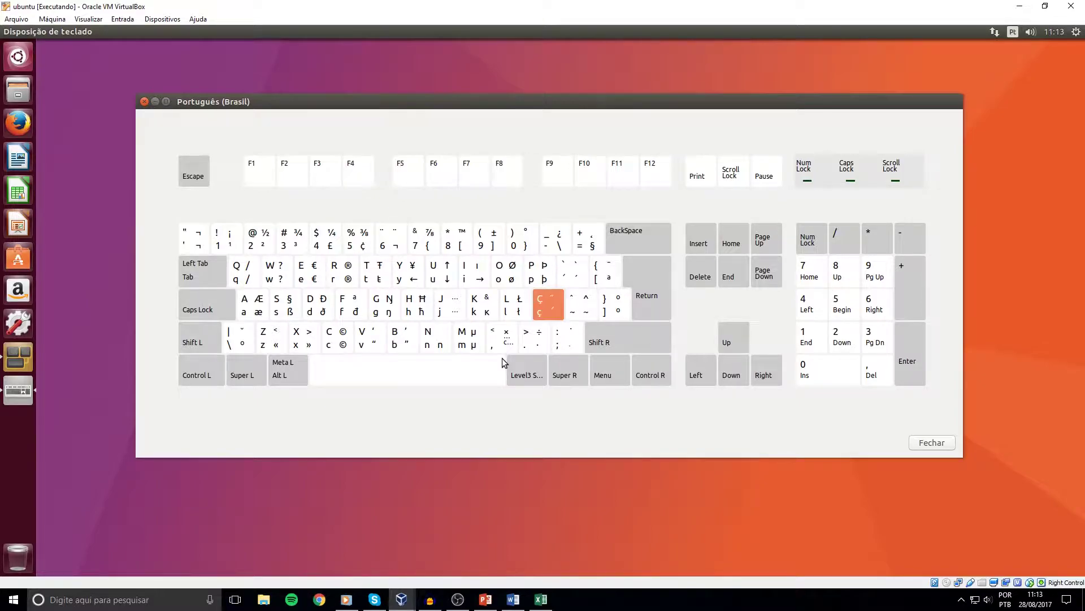
key(semicolon)
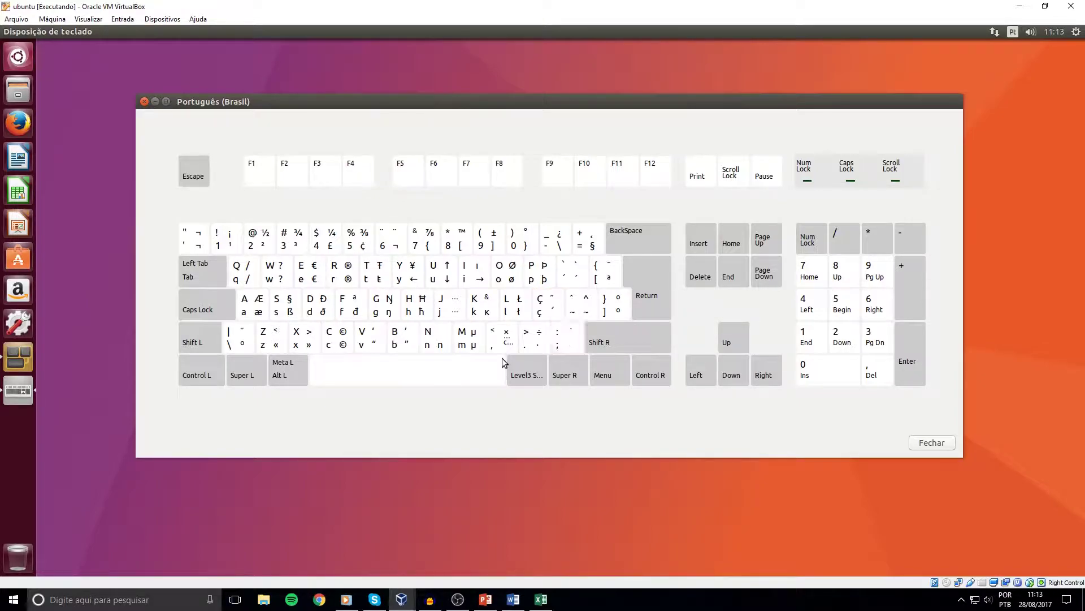
key(semicolon)
key(period)
key(ccedilla)
key(dead_tilde)
key(dead_acute)
key(minus)
click(932, 442)
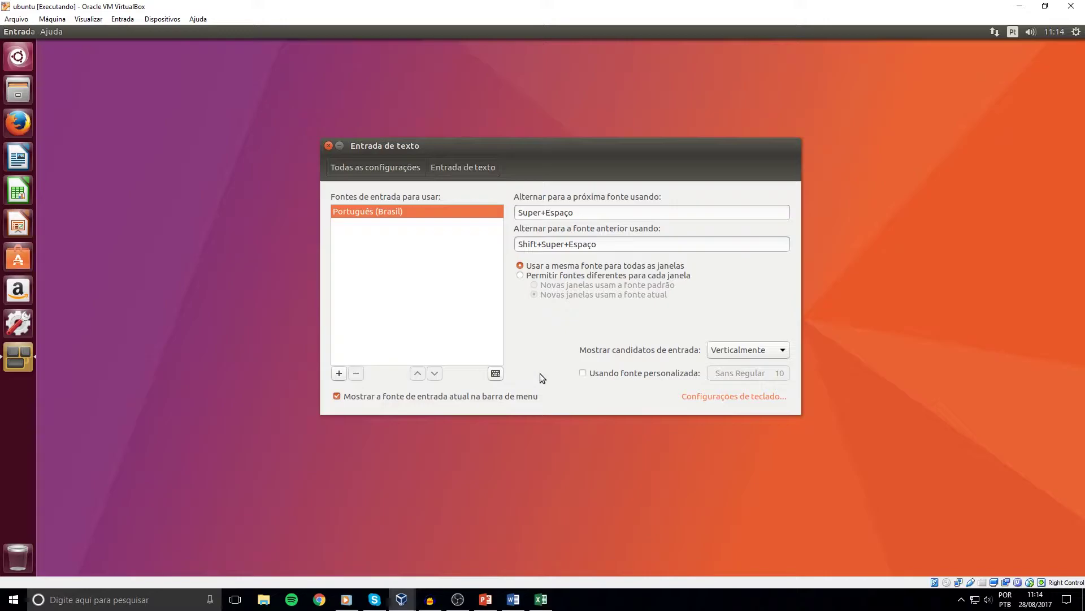
click(739, 396)
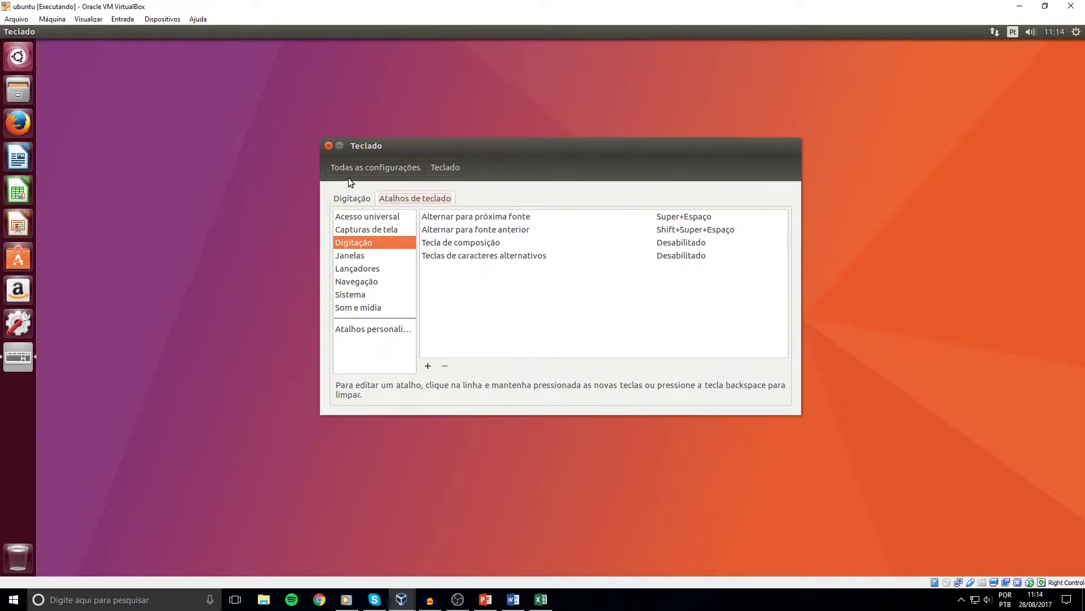
Test ç in the Dash search, then insert the Guest Additions CD image from Dispositivos.
click(329, 145)
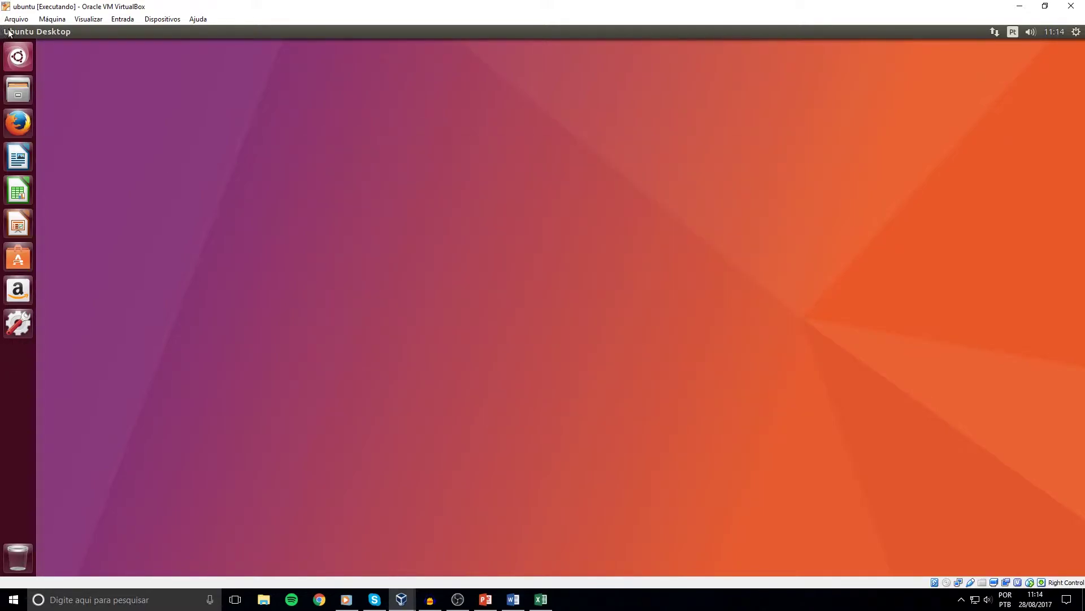
click(19, 56)
text(ç)
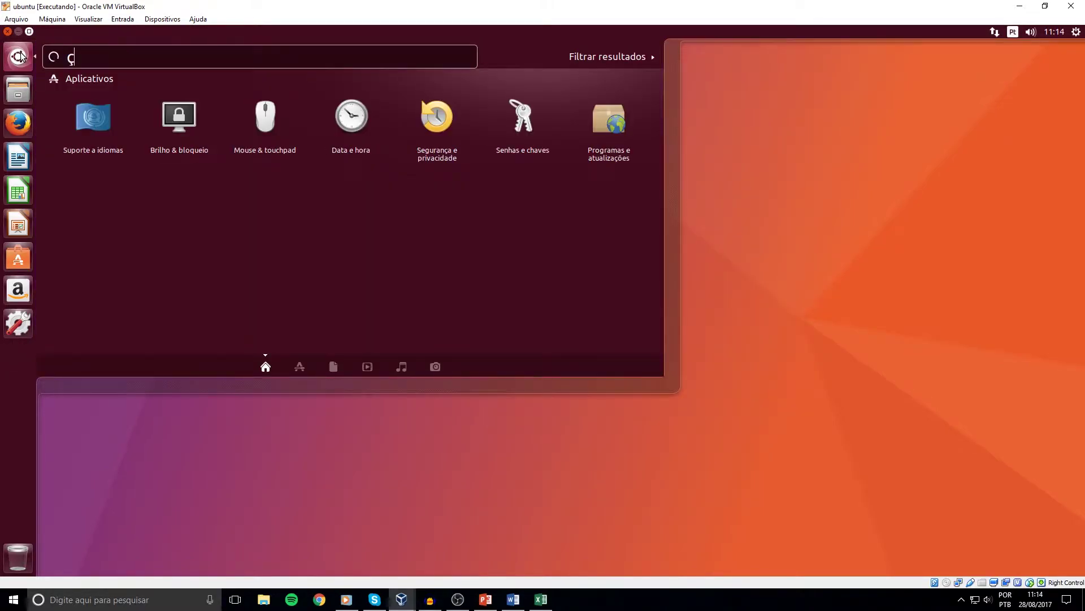
key(BackSpace)
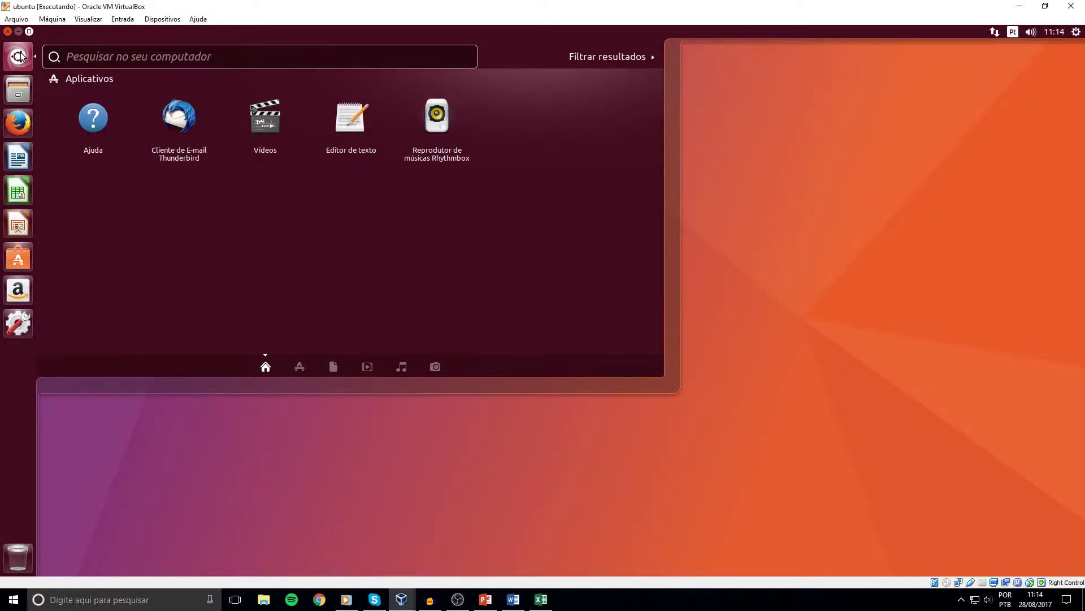
click(20, 56)
drag(246, 92, 368, 221)
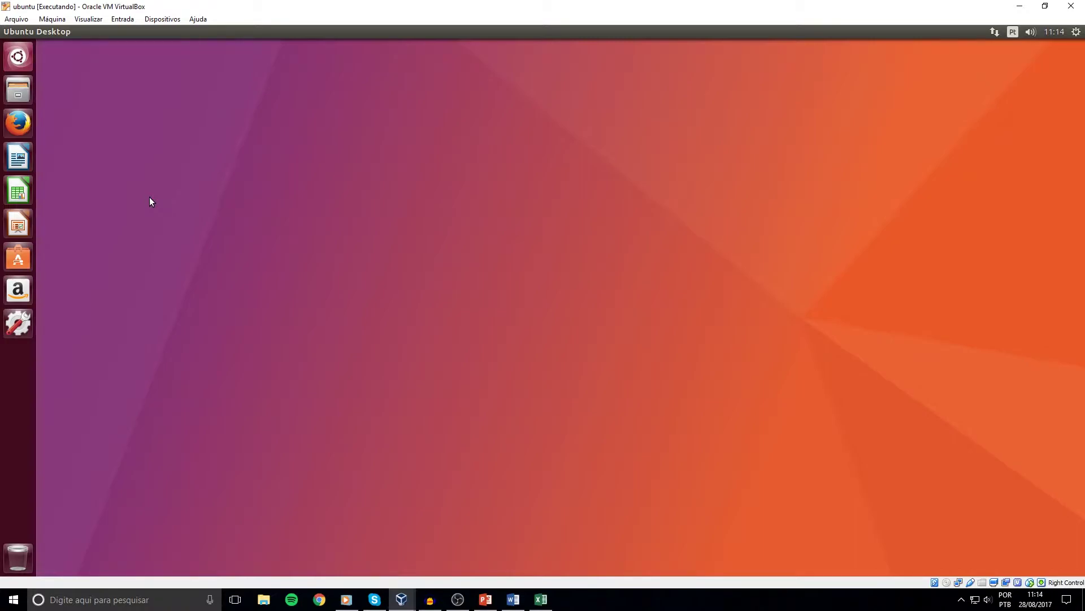
click(159, 20)
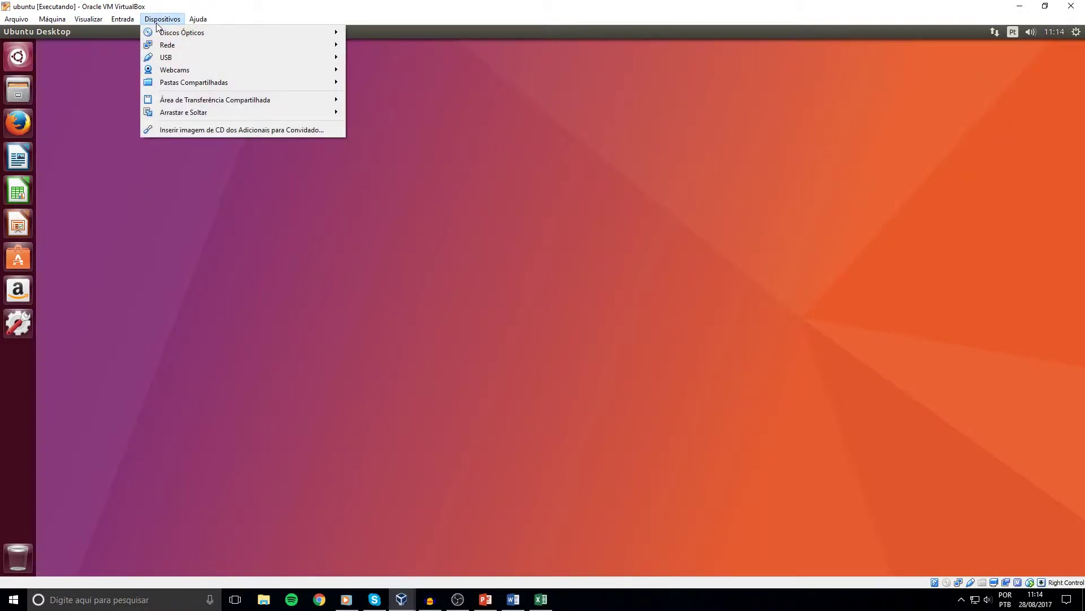
click(171, 129)
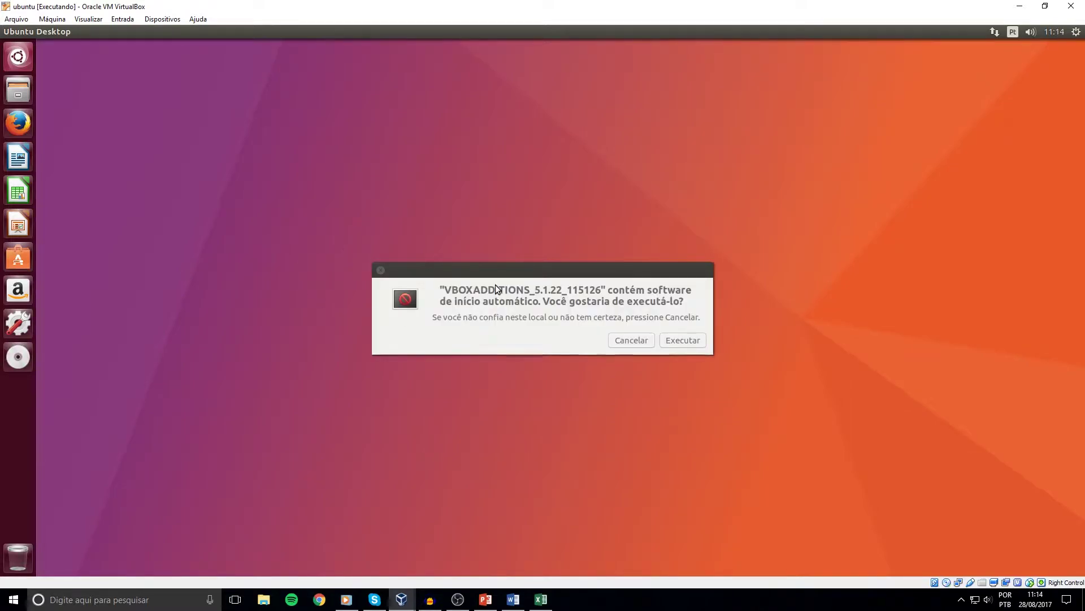
Run the Guest Additions autorun and authenticate with the administrator password.
click(687, 342)
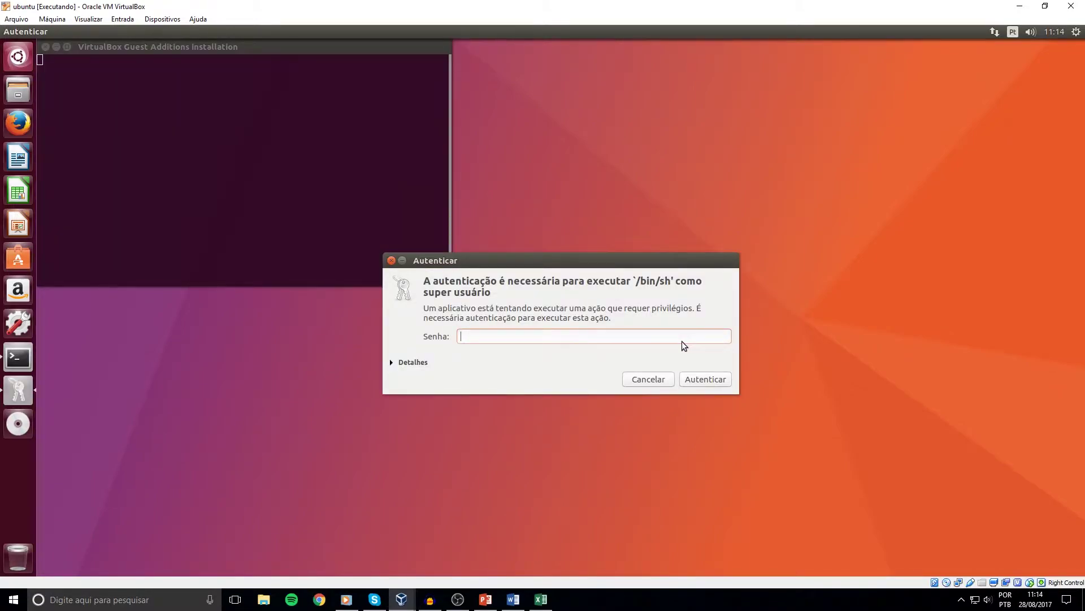
drag(572, 253, 558, 269)
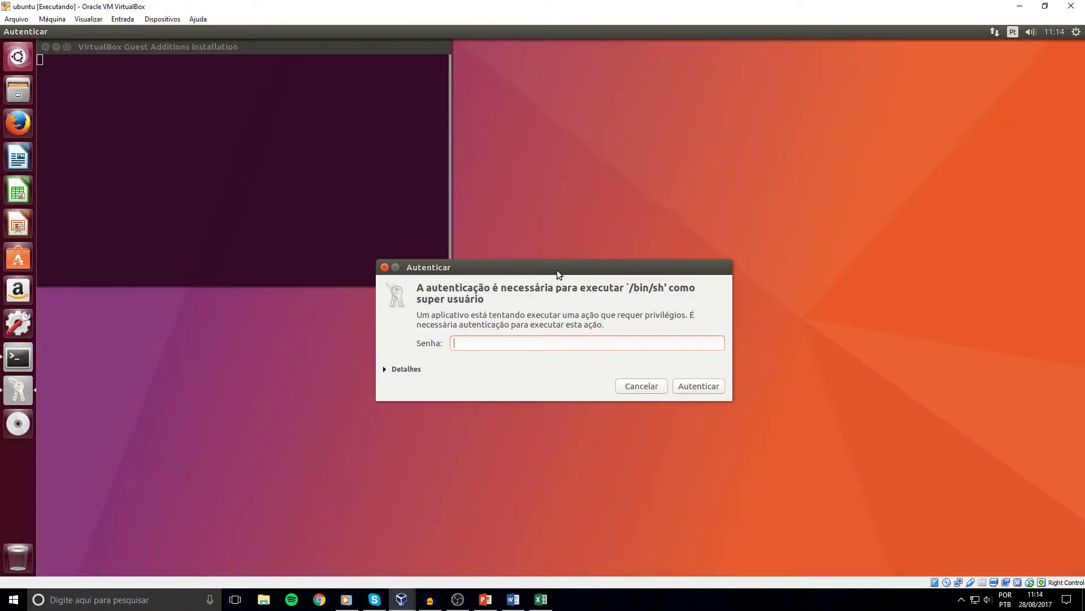
text(••••••••)
key(Return)
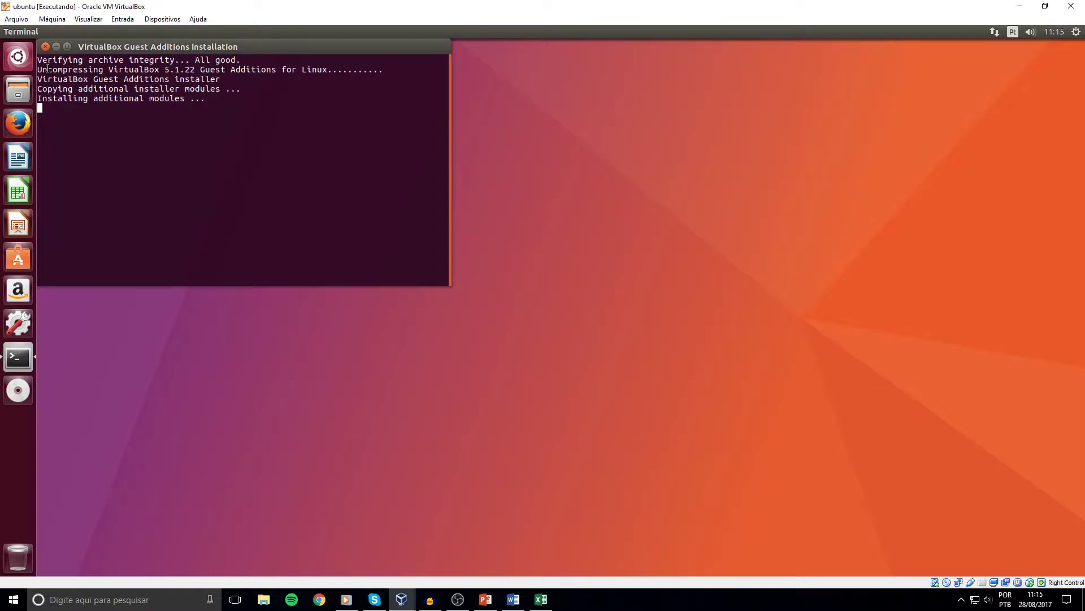
Search the Dash for 'terminal' and launch a new Terminal window.
click(19, 56)
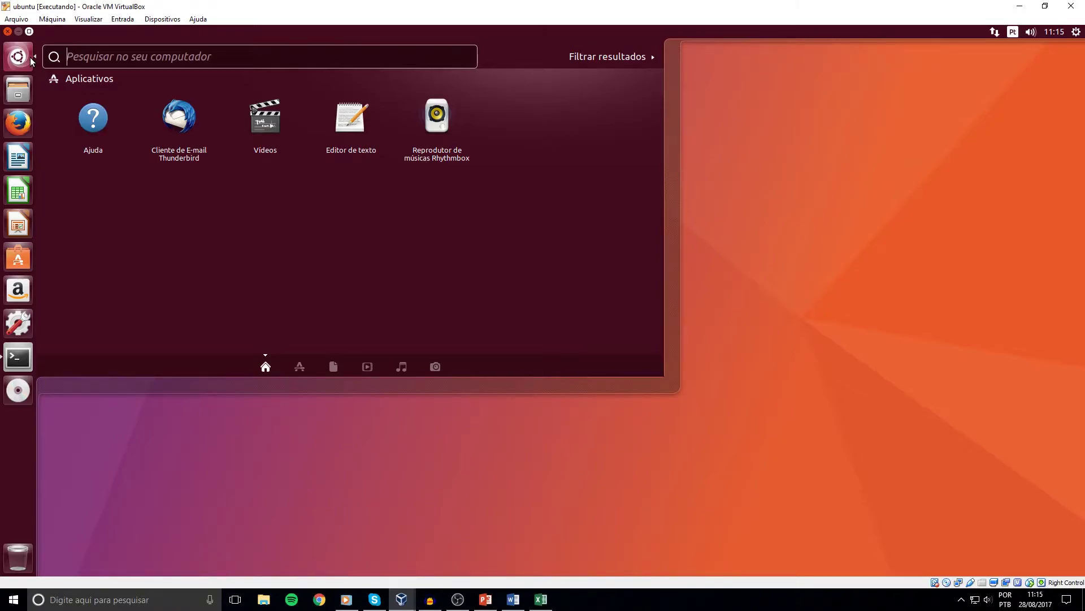
text(terminal)
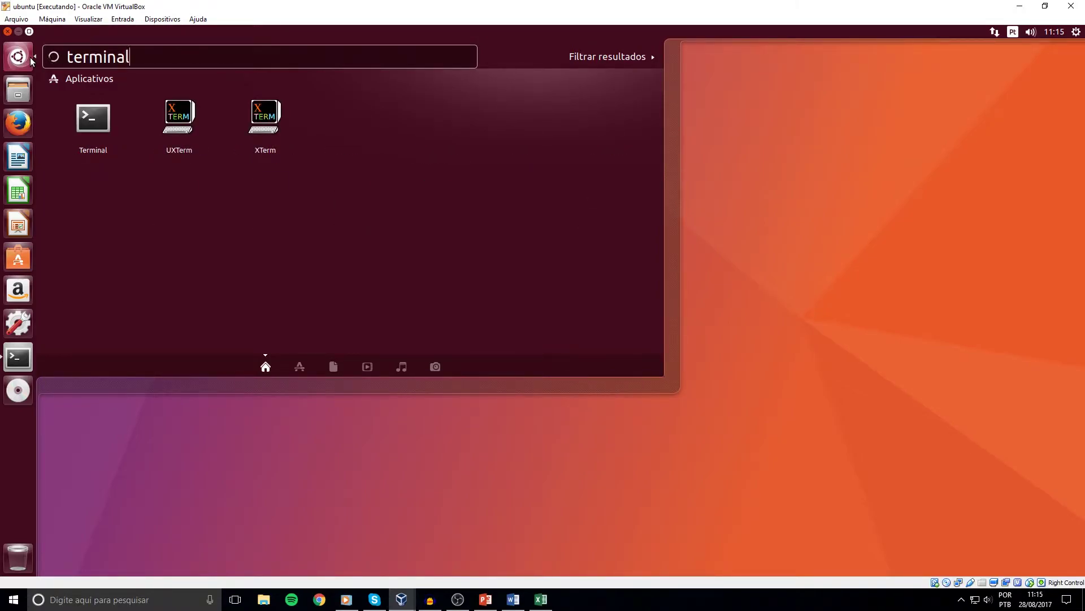
click(93, 128)
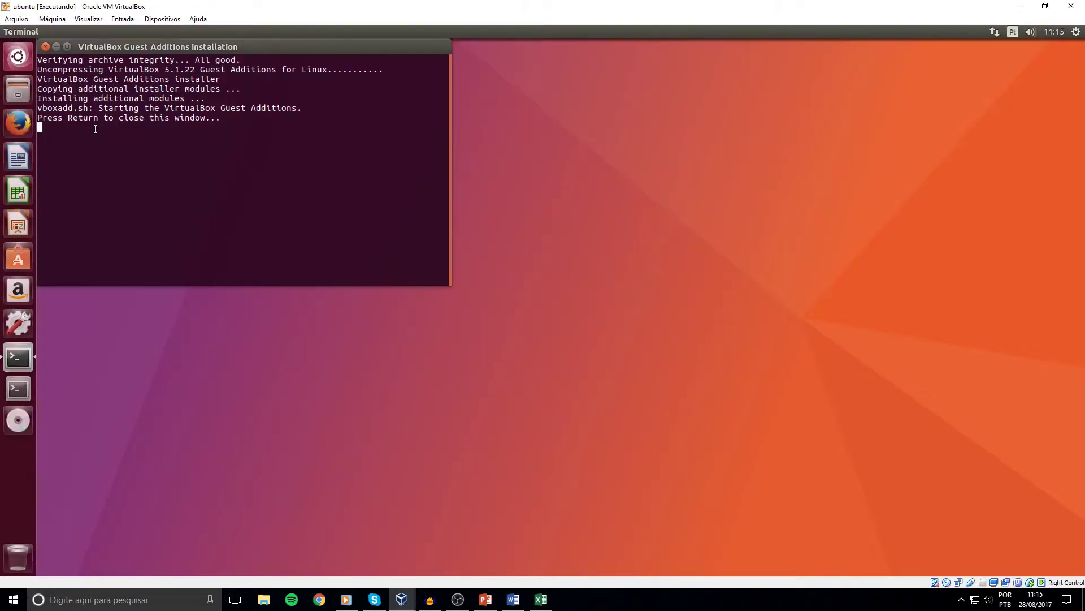
Dismiss the finished Guest Additions installer window and move the terminal to the top-left.
click(413, 133)
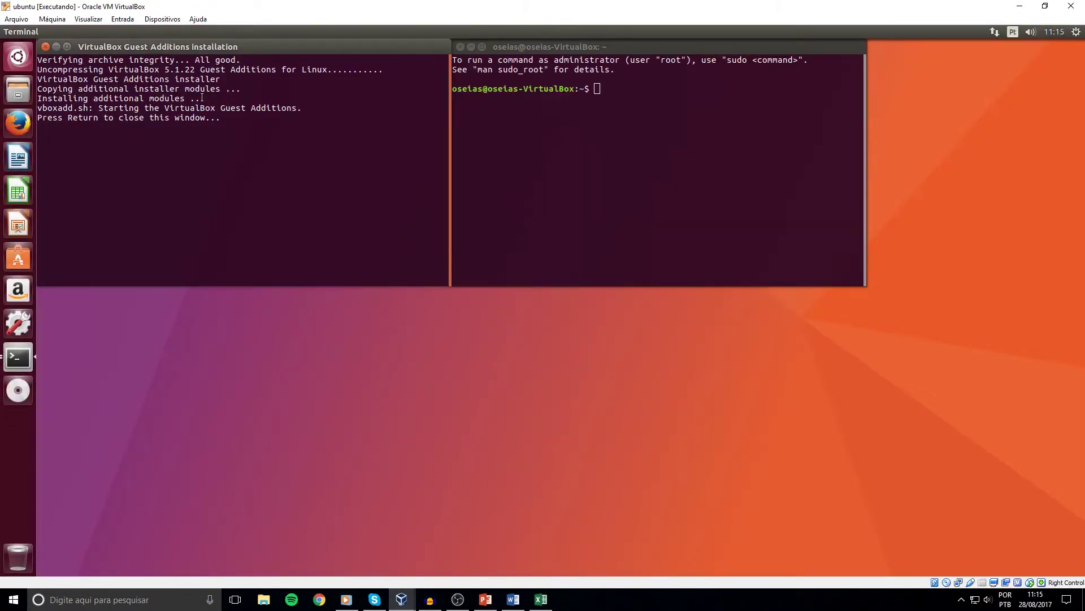
key(Return)
drag(571, 49, 170, 48)
drag(192, 109, 188, 50)
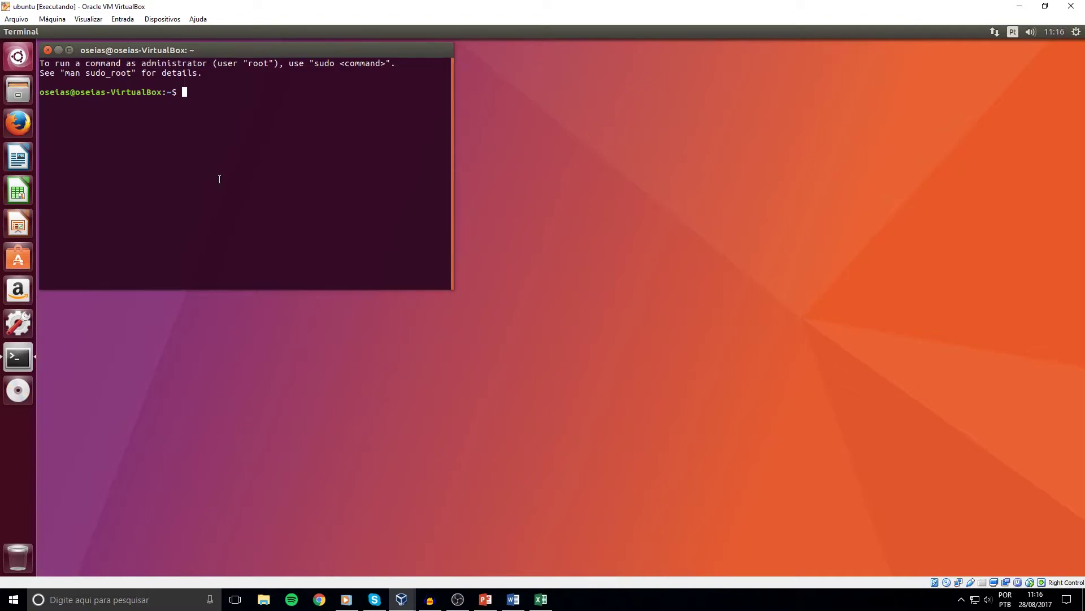
Run 'sudo reboot' in the terminal and confirm with the account password.
text(sudo reboot)
key(Return)
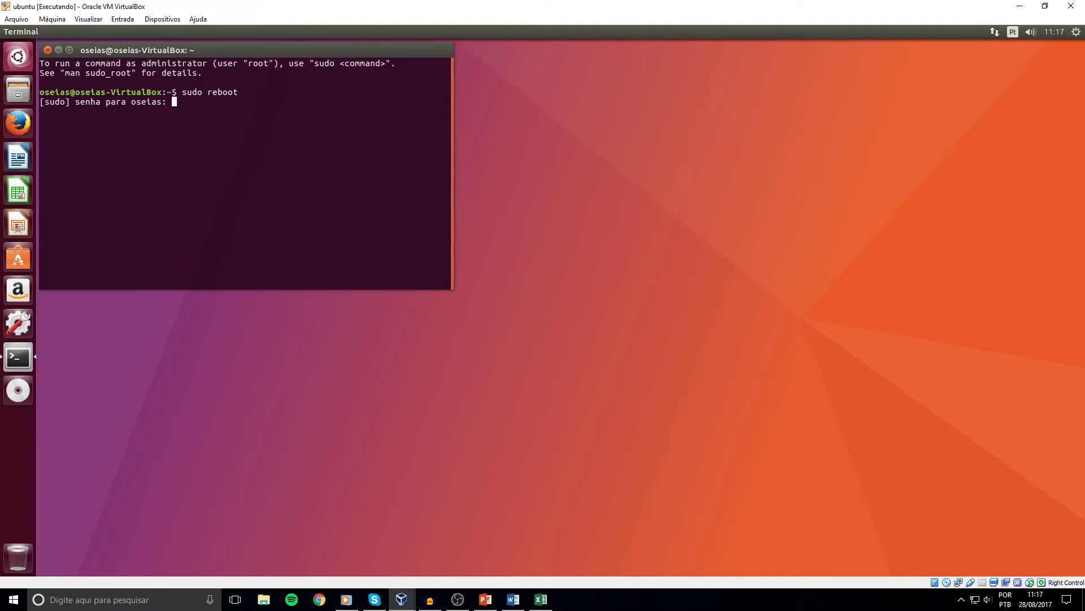
key(Return)
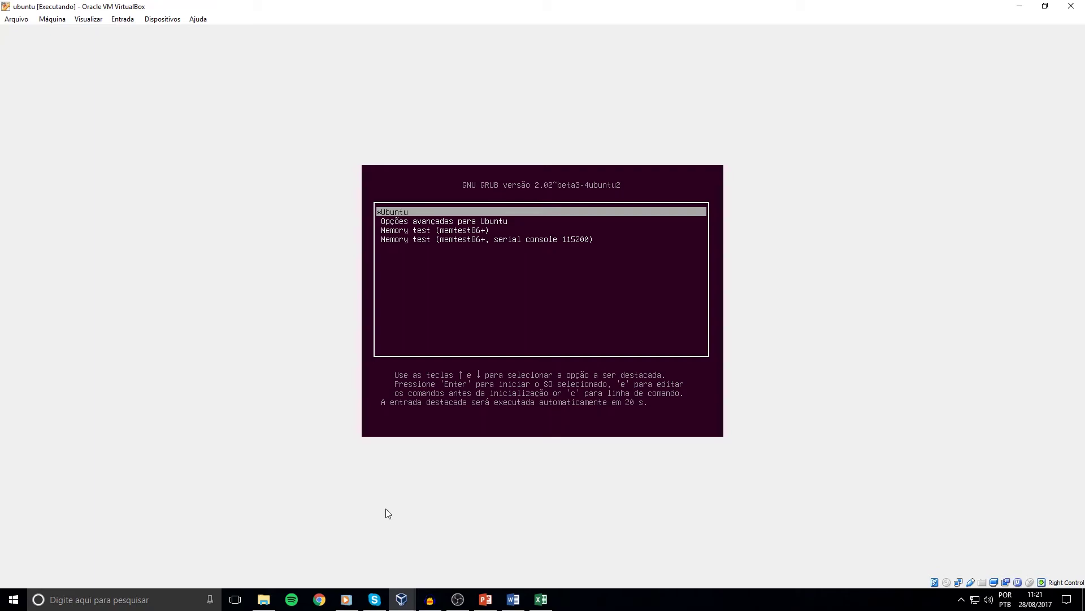
Boot the Ubuntu entry from the GNU GRUB menu immediately.
key(Return)
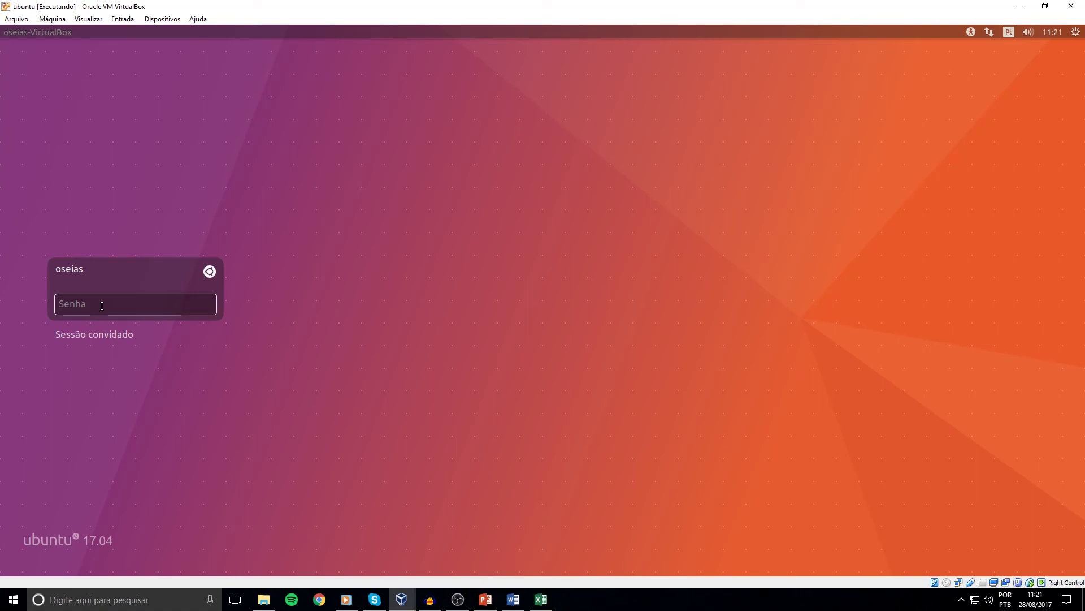
Enter the account password in the Senha field and log in.
text(********)
key(Return)
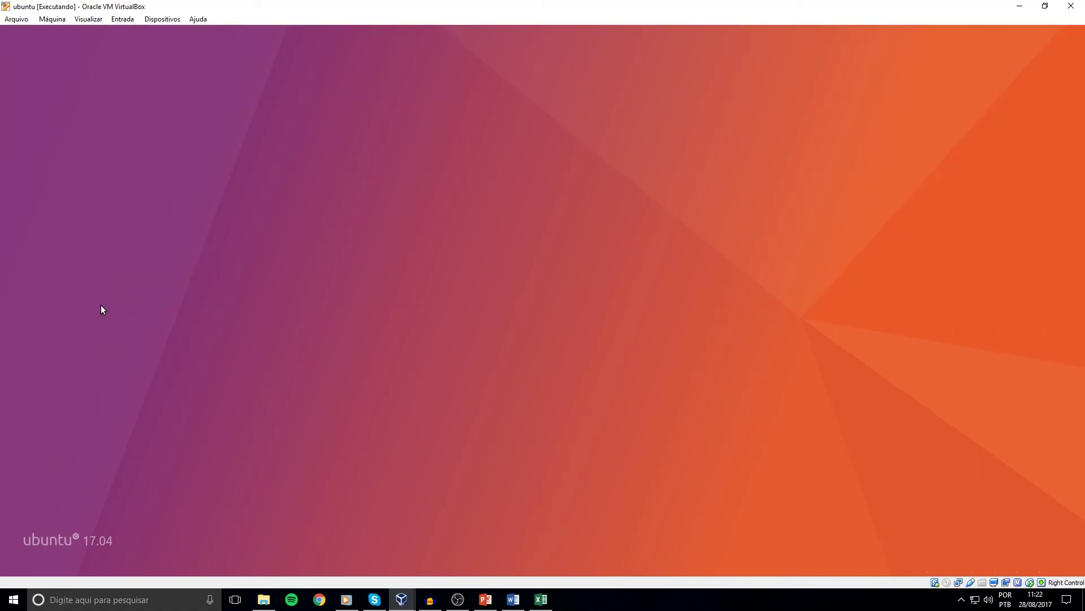